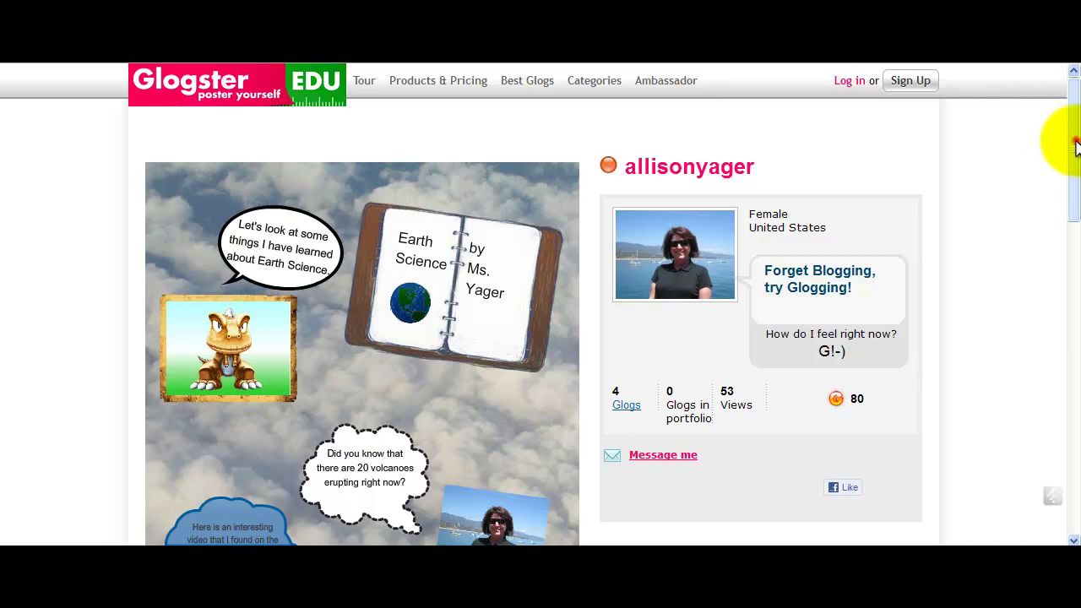
Step: Open the favorited 'Copyright and Fair Use for Elementary Students' glog and scroll through it
left_click_drag(1073, 140, 1033, 406)
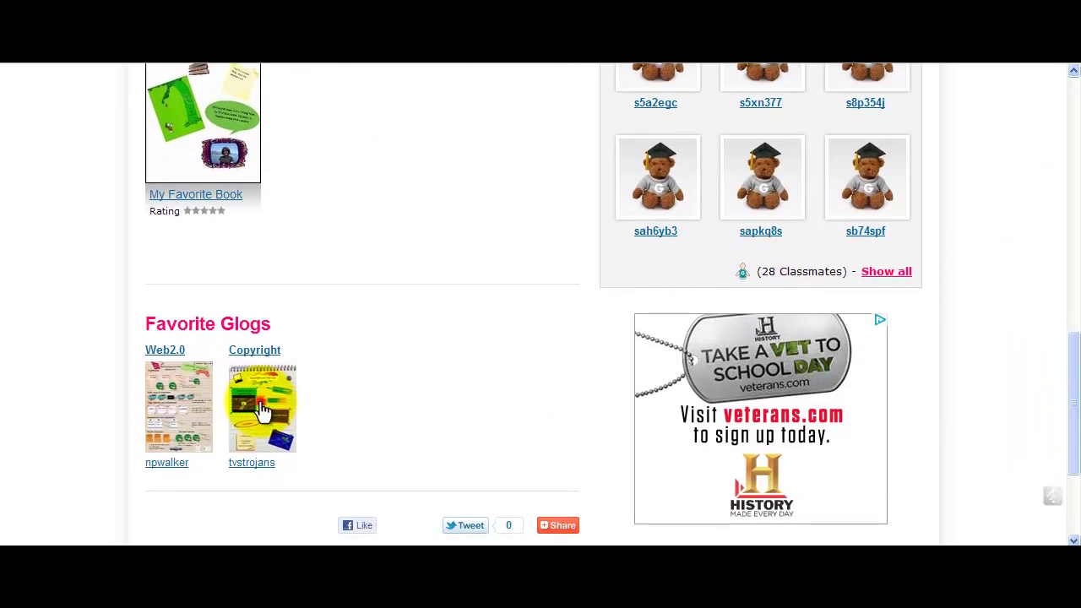
left_click(258, 416)
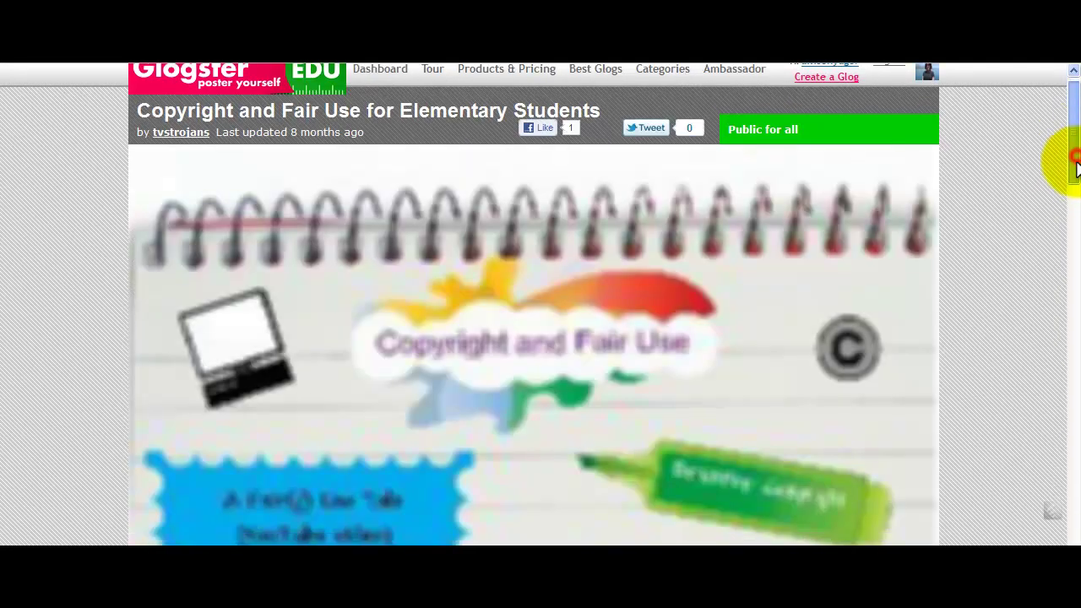
left_click_drag(1067, 160, 1074, 188)
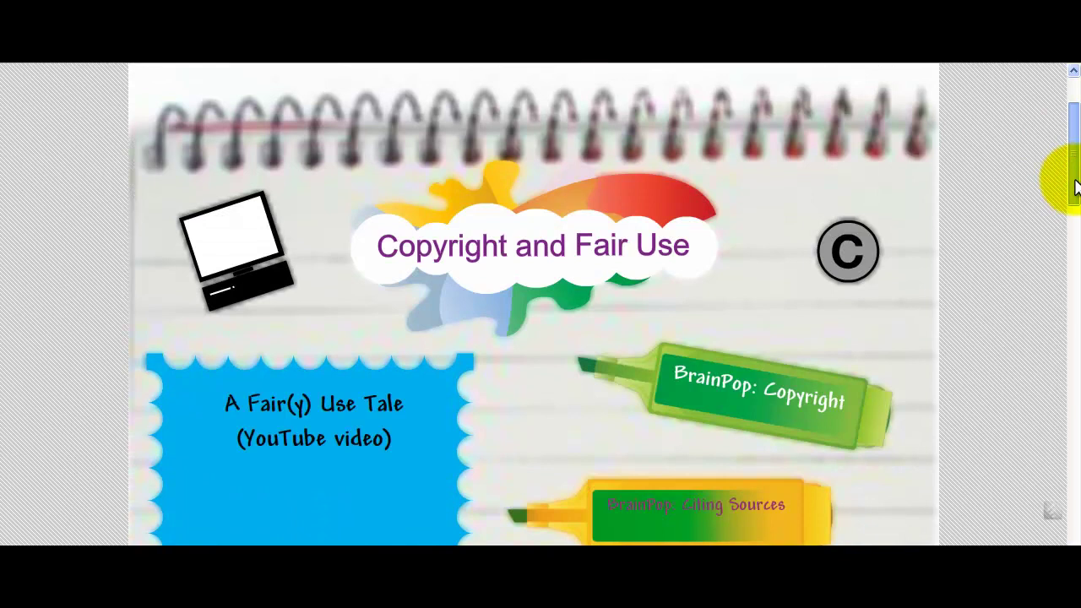
left_click_drag(1074, 188, 1046, 408)
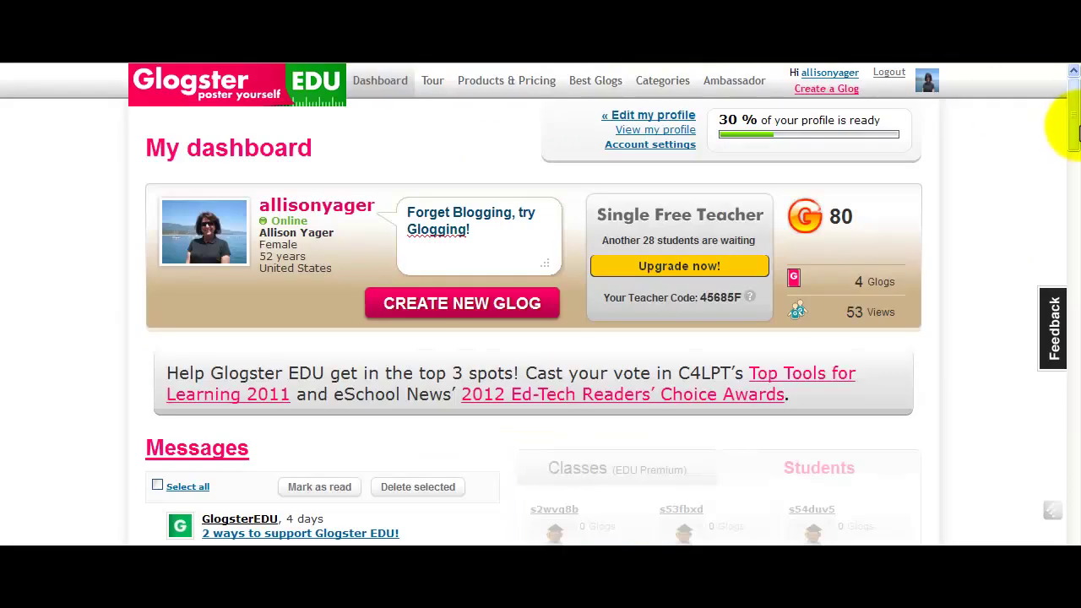
left_click_drag(1068, 108, 1047, 503)
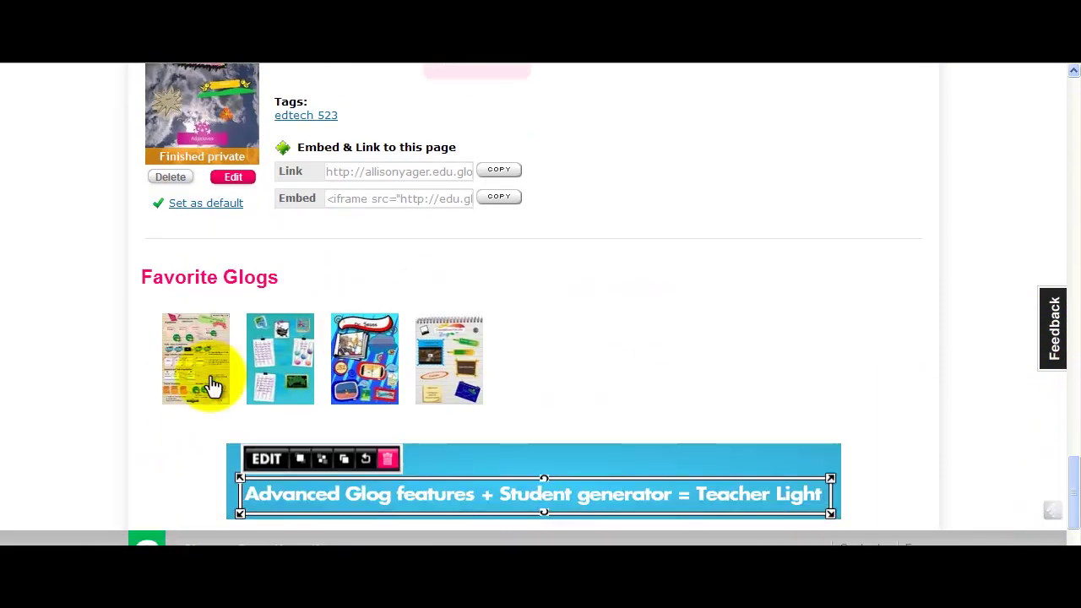
left_click(285, 372)
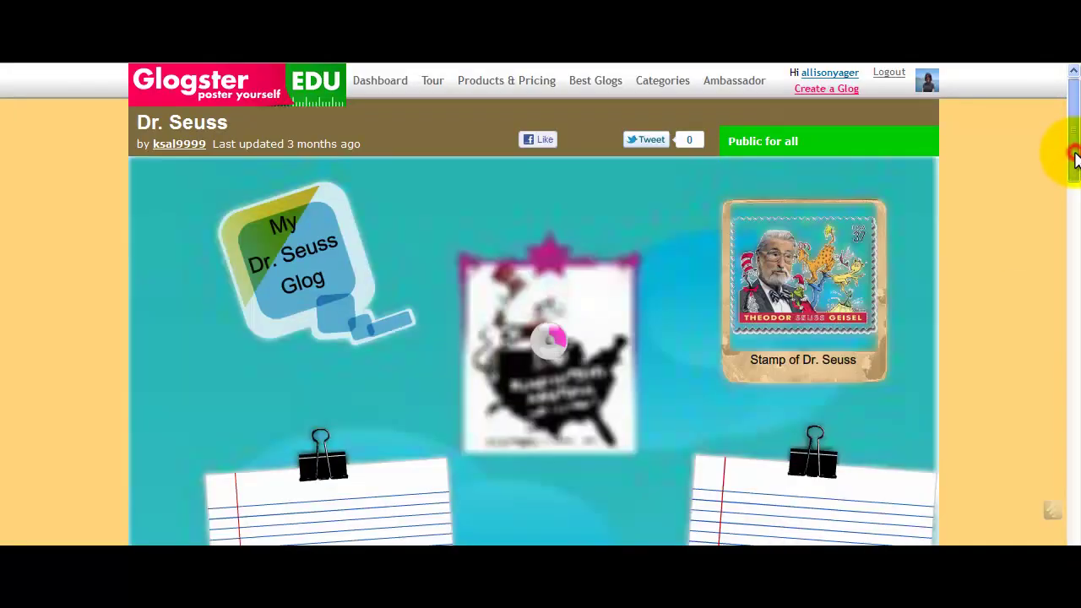
left_click_drag(1076, 160, 1063, 107)
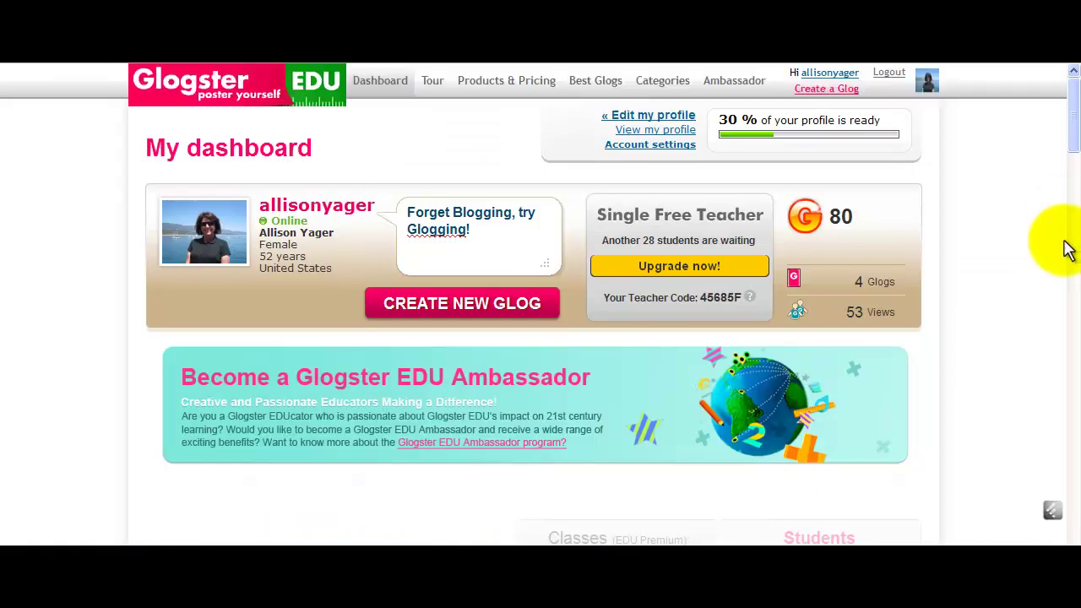
scroll(1062, 109, "down", 10)
scroll(1075, 199, "up", 2)
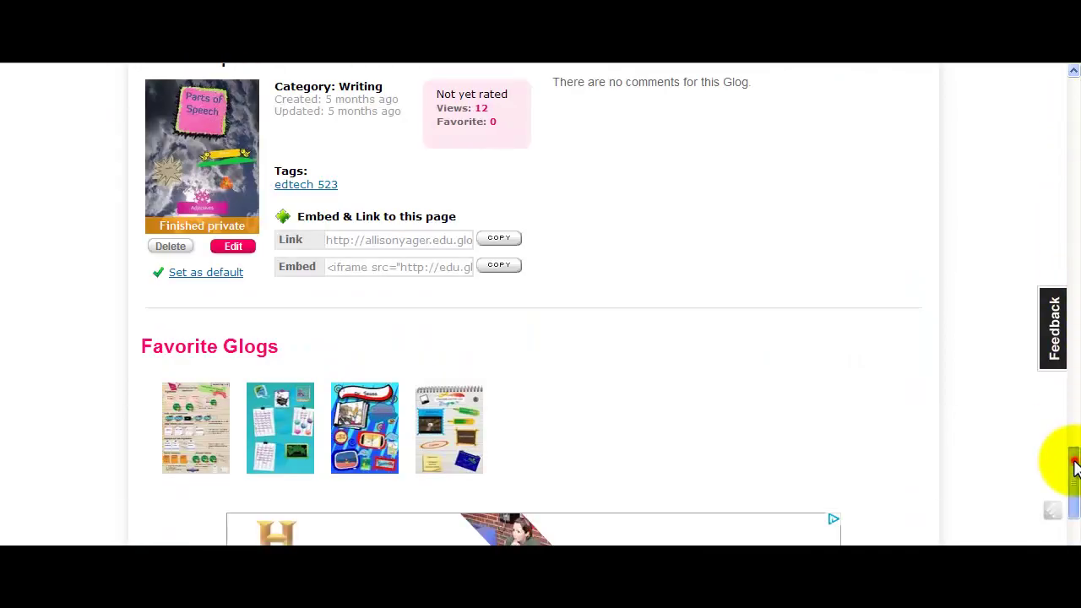
left_click_drag(1076, 451, 1074, 83)
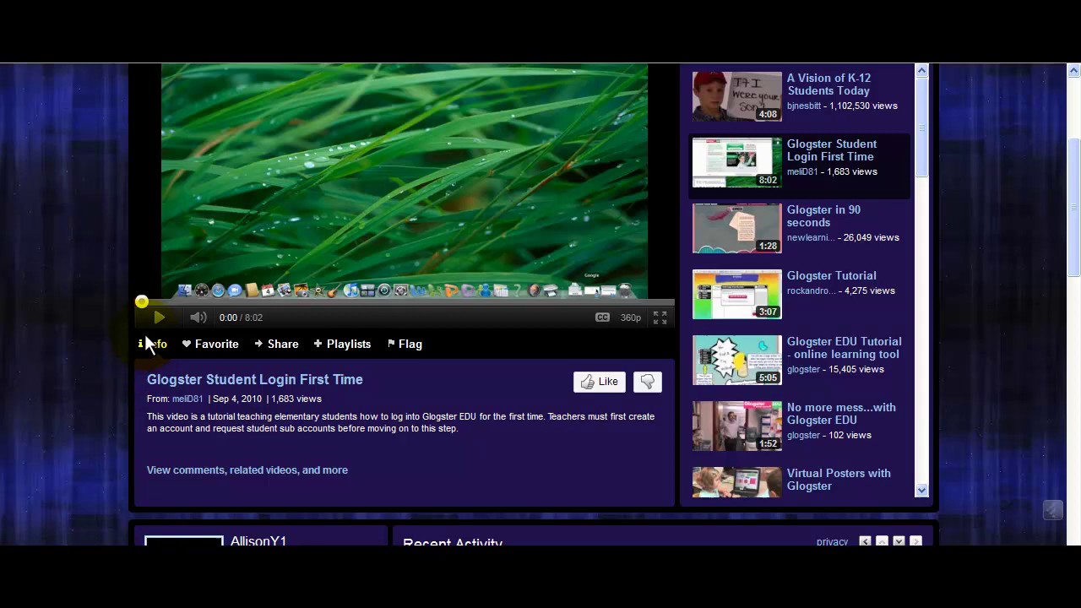
left_click_drag(1076, 245, 1076, 212)
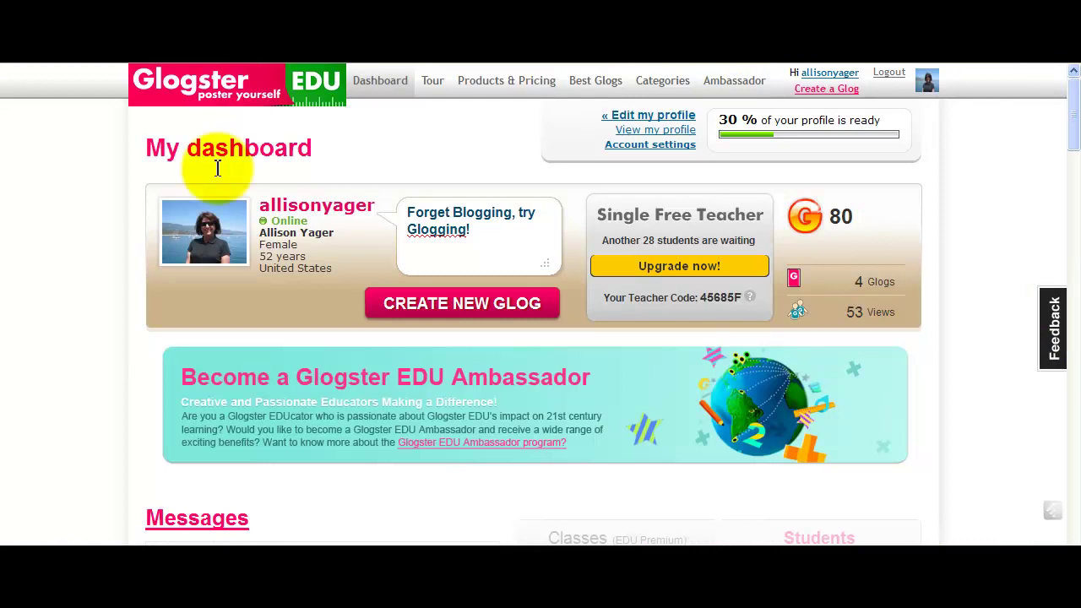
Step: Create a new glog and rename it from Glog-341 to 'Sample Tutorial Glog'
left_click(434, 309)
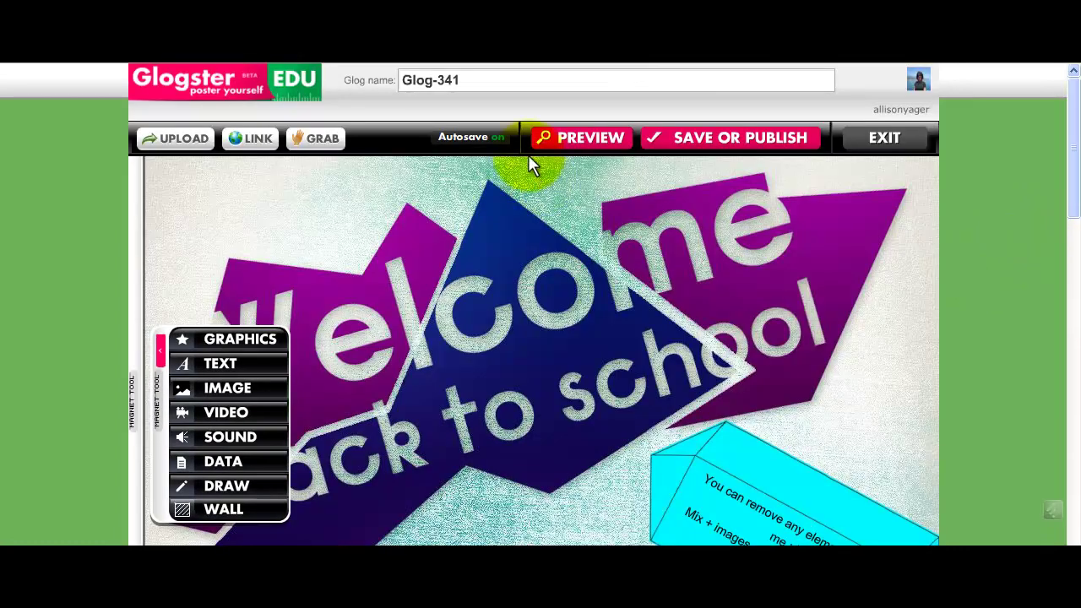
left_click_drag(469, 84, 379, 80)
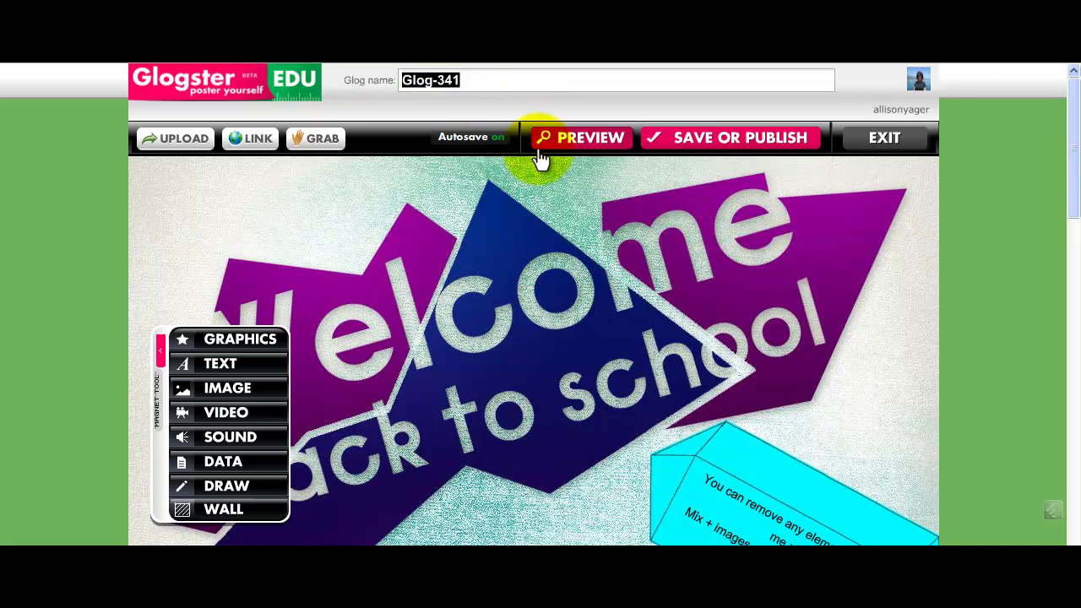
type("Samp")
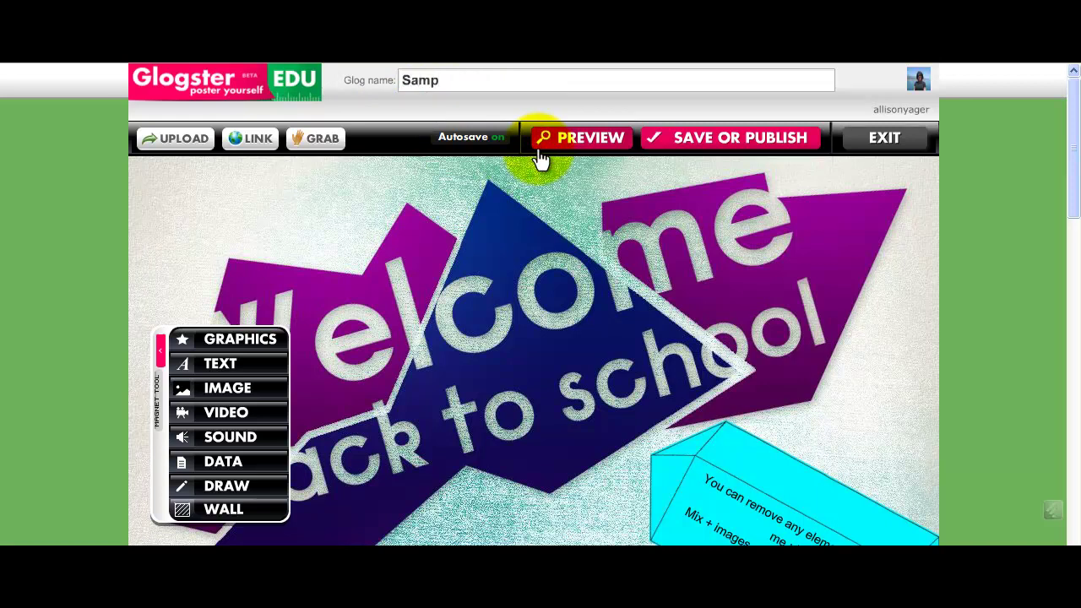
type("le Tutorial Glog")
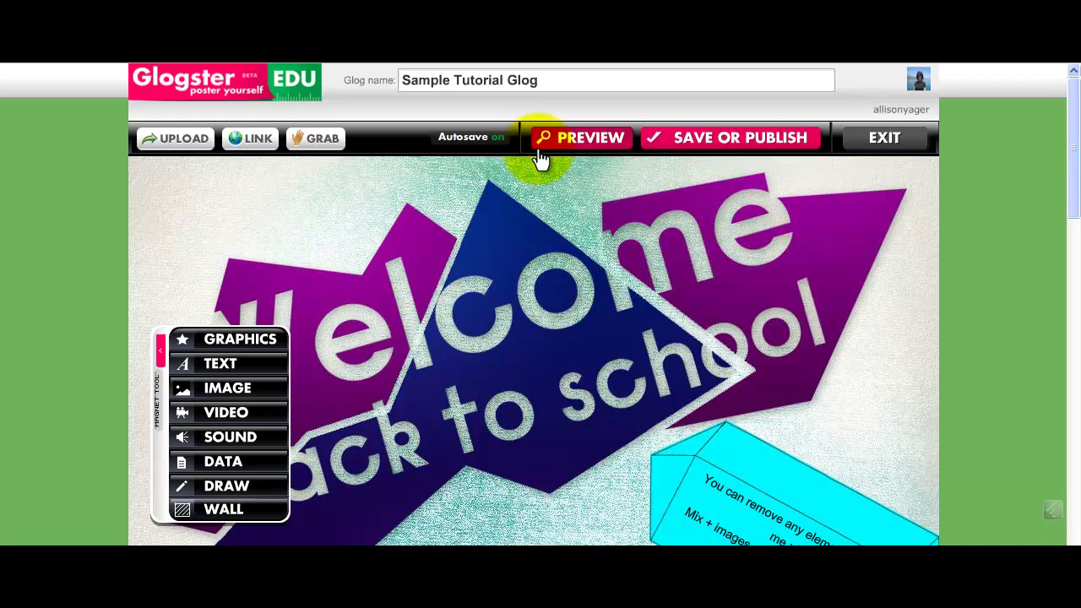
left_click_drag(1074, 191, 1077, 245)
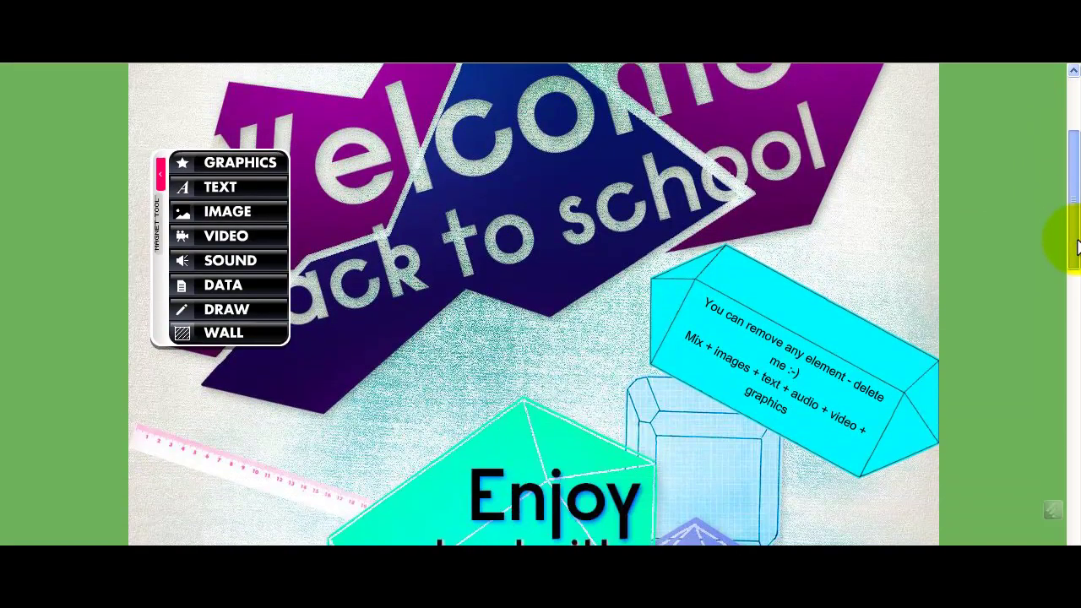
Step: Select the cyan 'You can remove any element' tip box on the template
left_click(704, 295)
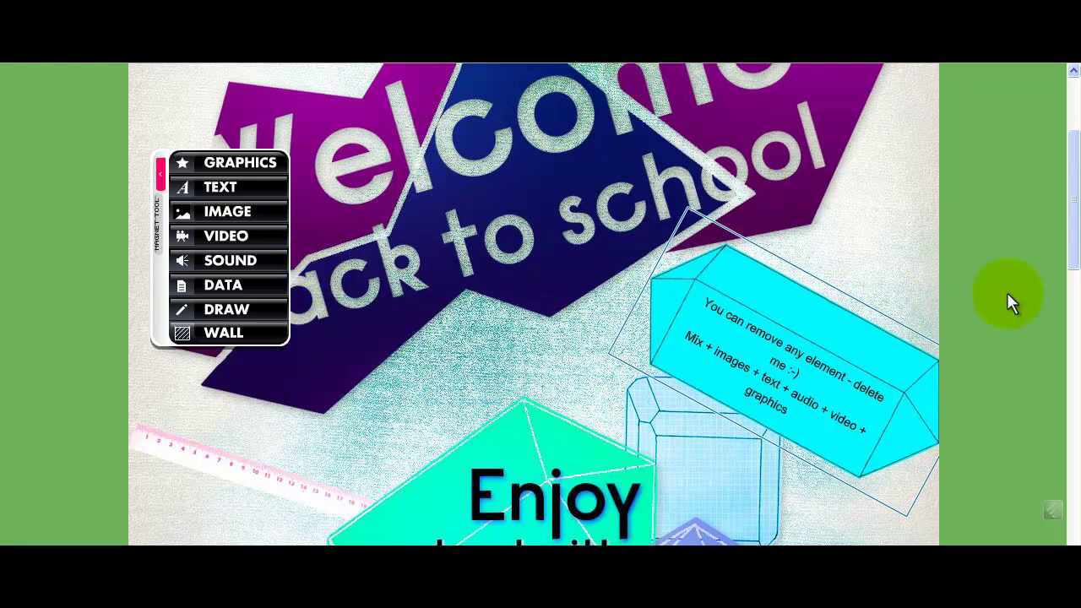
Step: Apply the light-blue sky with white clouds wall from the Glog Wall gallery
left_click(203, 338)
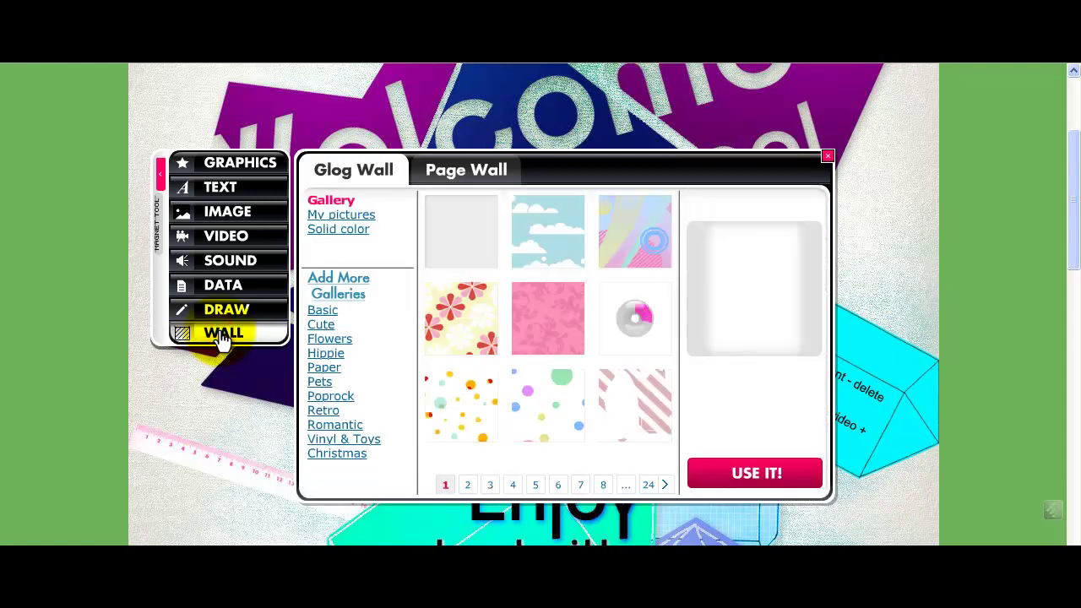
left_click(543, 230)
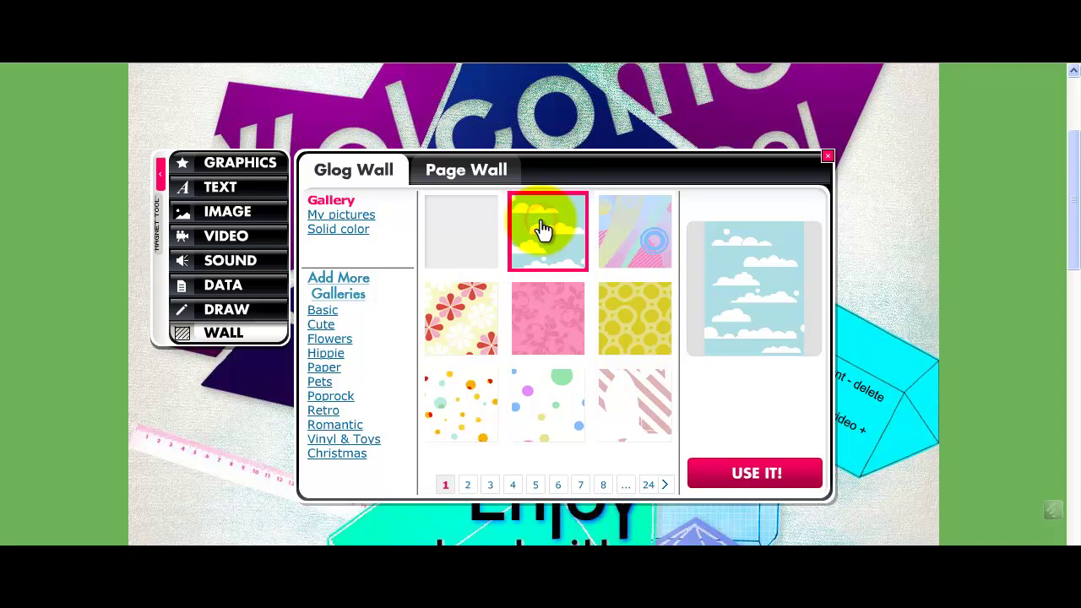
left_click(756, 488)
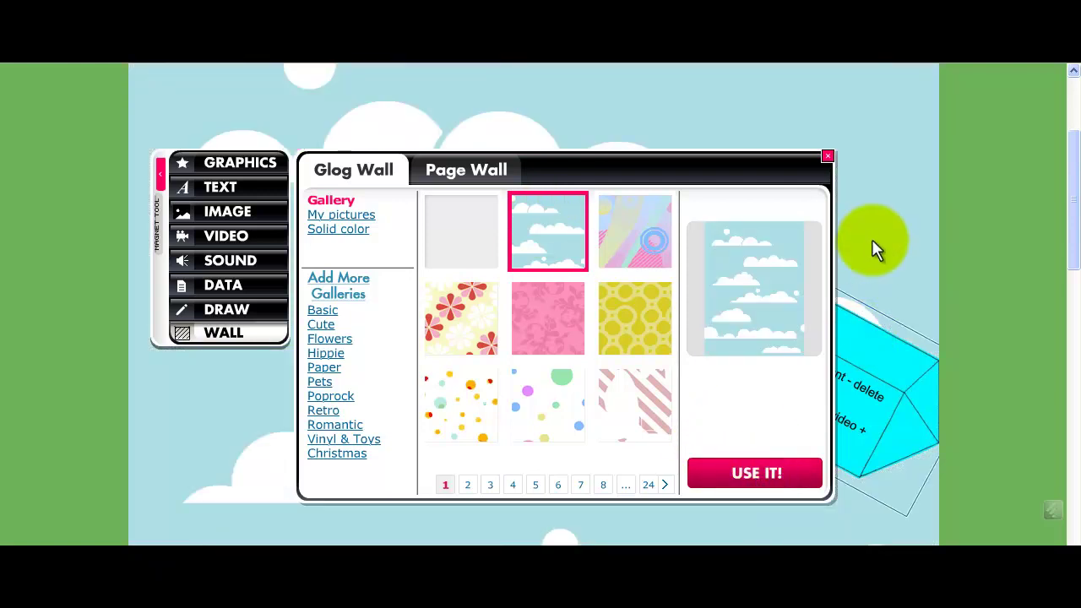
left_click(827, 160)
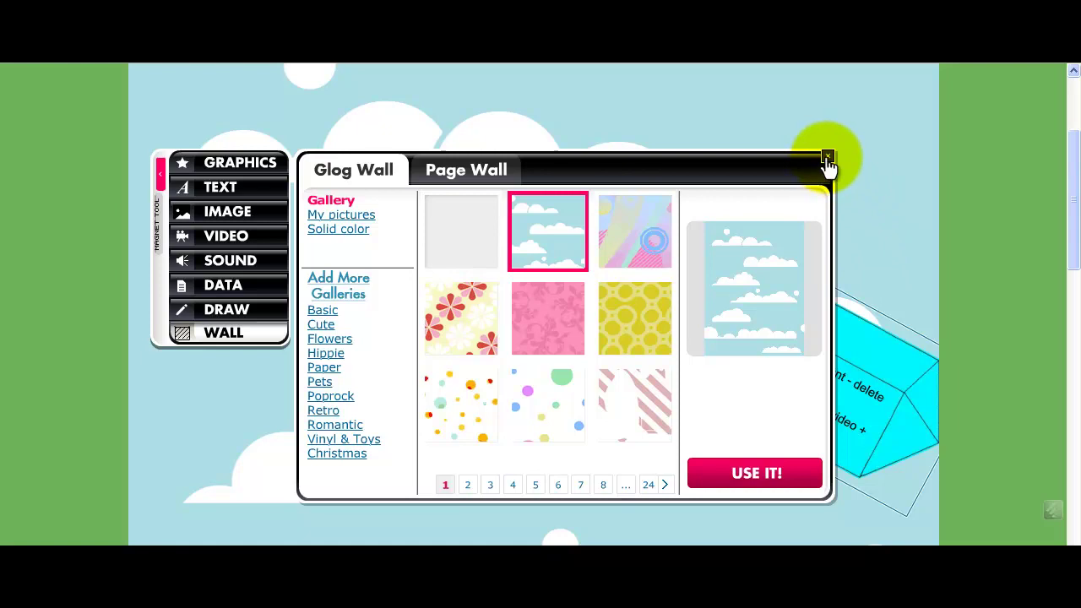
left_click(827, 160)
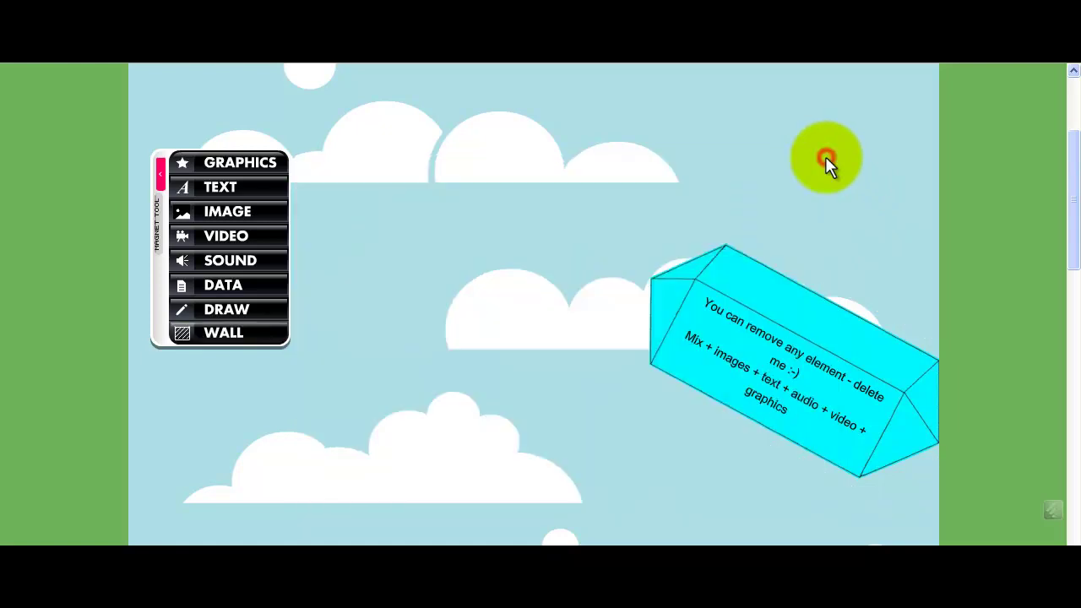
Step: Delete the cyan 'You can remove any element' tip box to reveal the cloud wall
left_click(773, 378)
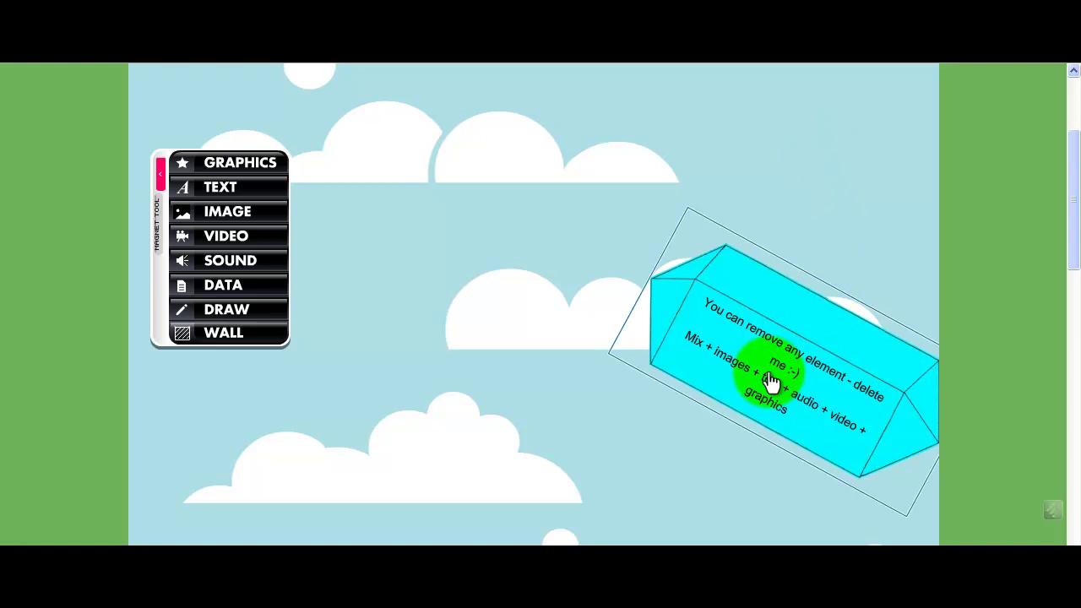
left_click(772, 380)
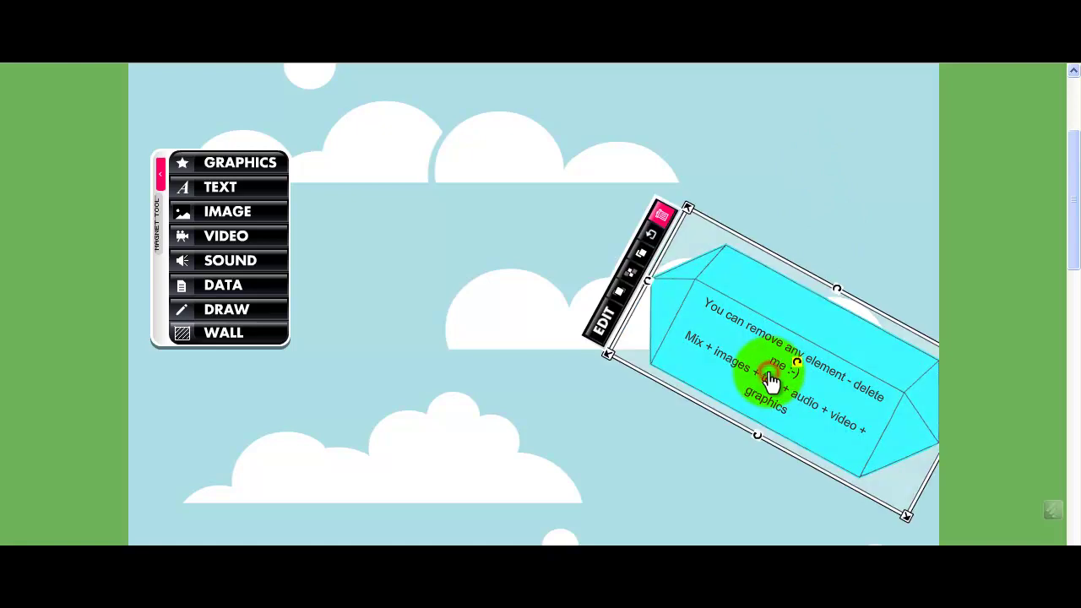
left_click(666, 216)
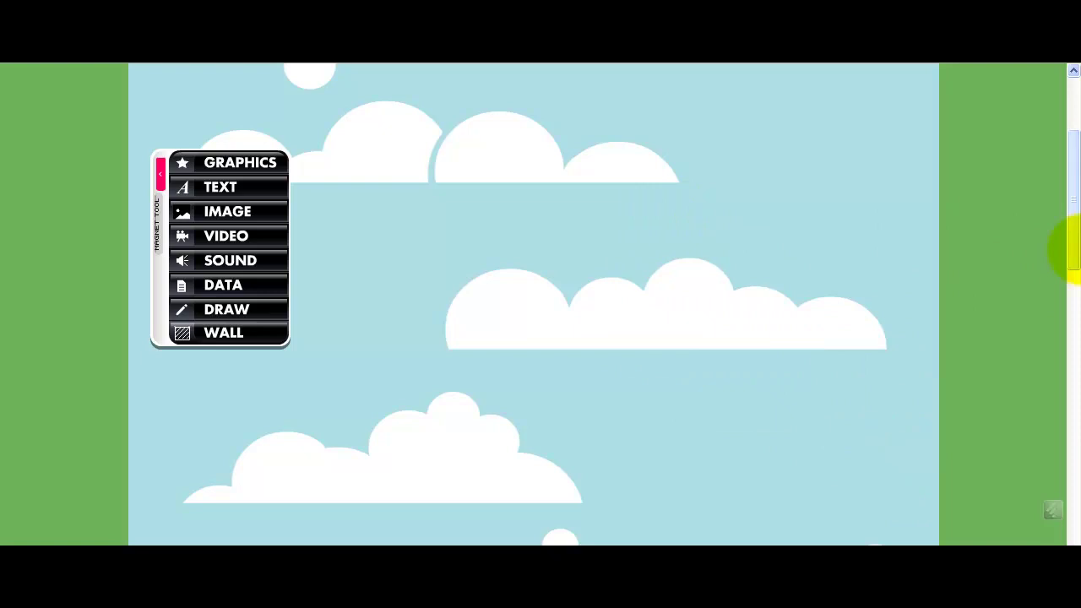
left_click_drag(1071, 243, 1038, 241)
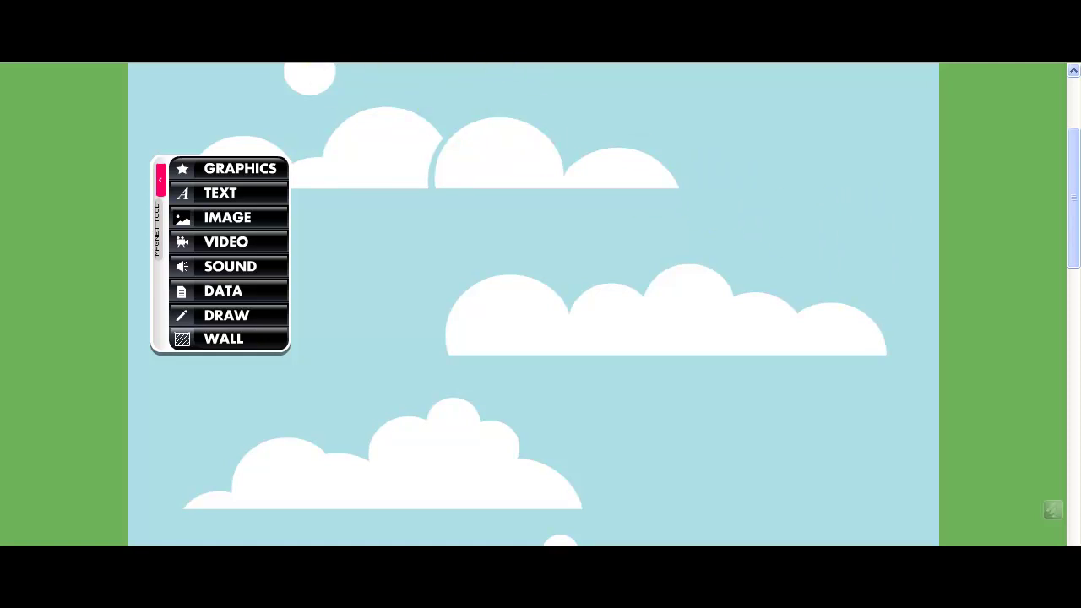
key("ctrl+Tab")
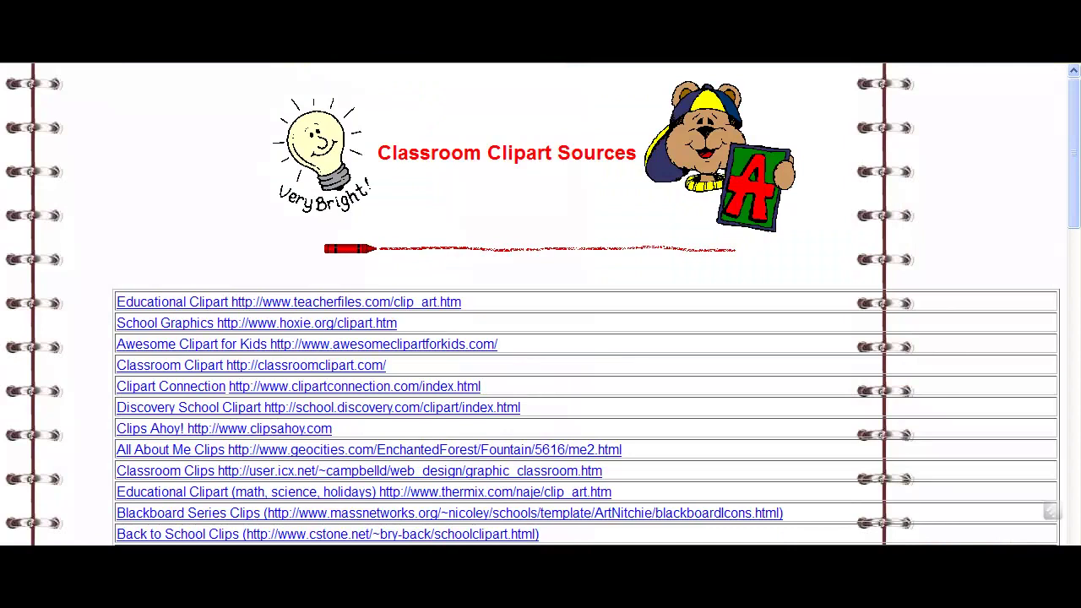
key("ctrl+Tab")
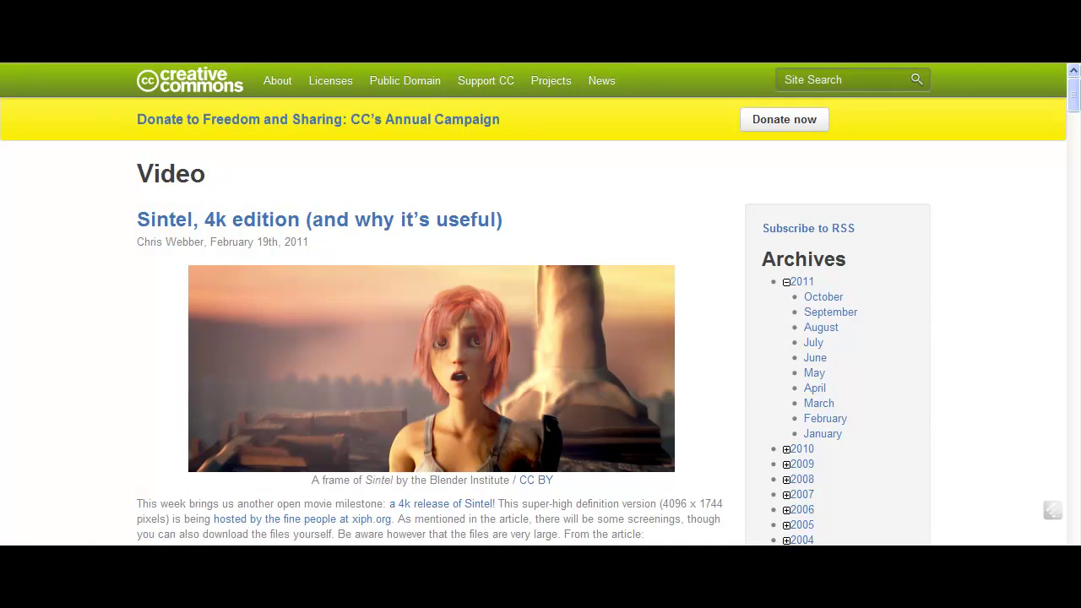
key("ctrl+Tab")
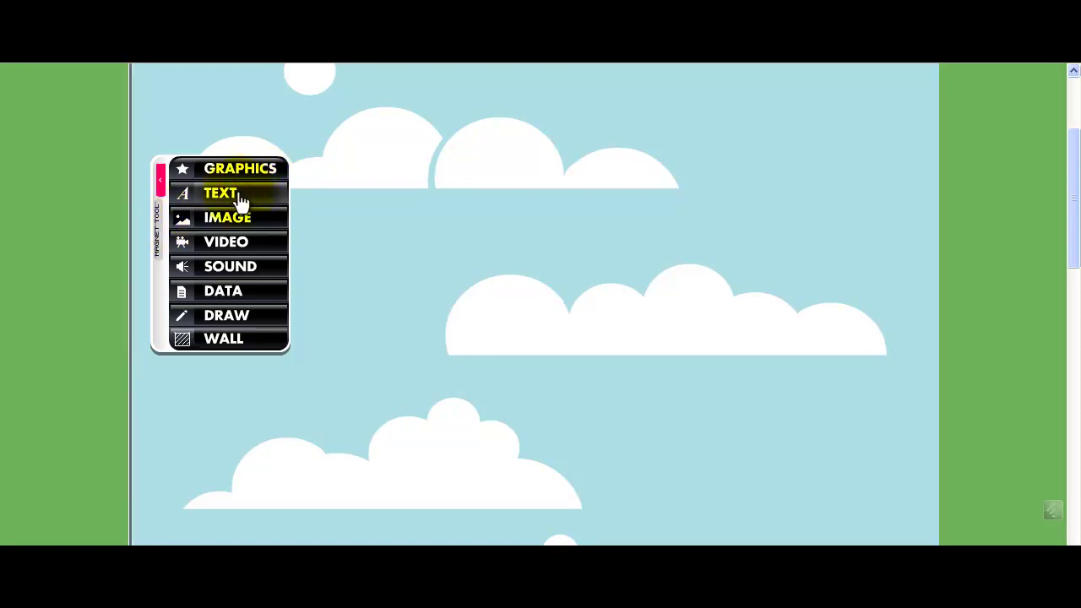
Step: Add the swirly floral-framed 'poster yourself' text sticker and drag it to mid-wall
left_click(241, 198)
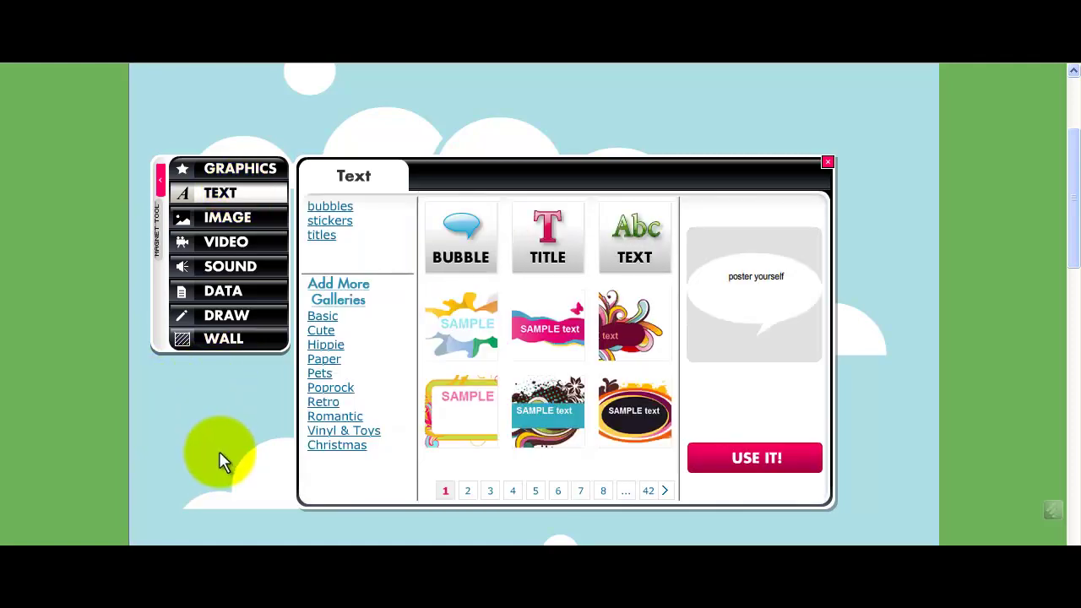
left_click(483, 424)
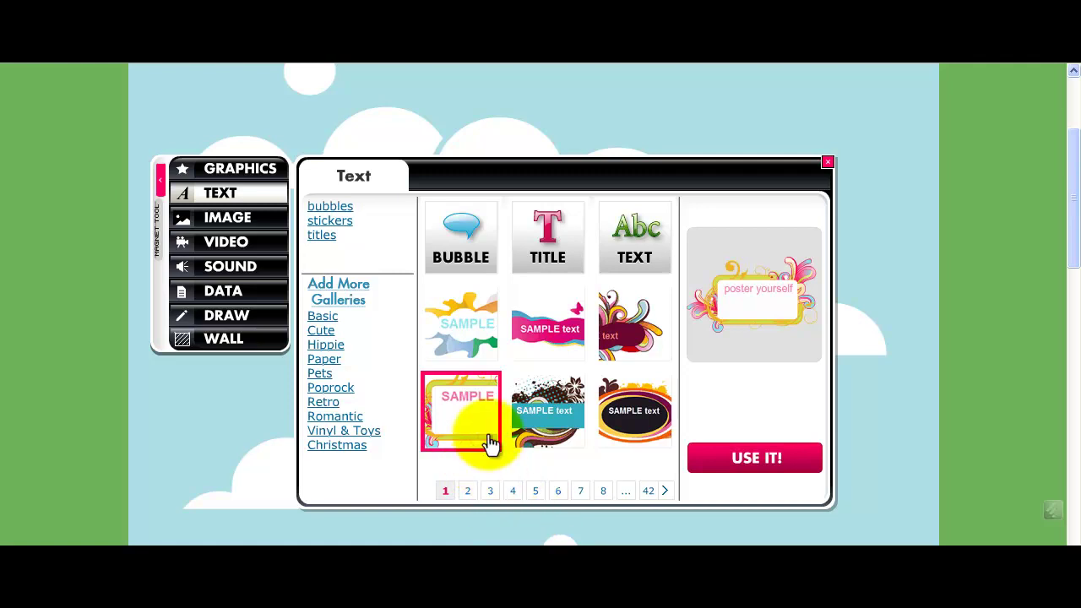
left_click(733, 459)
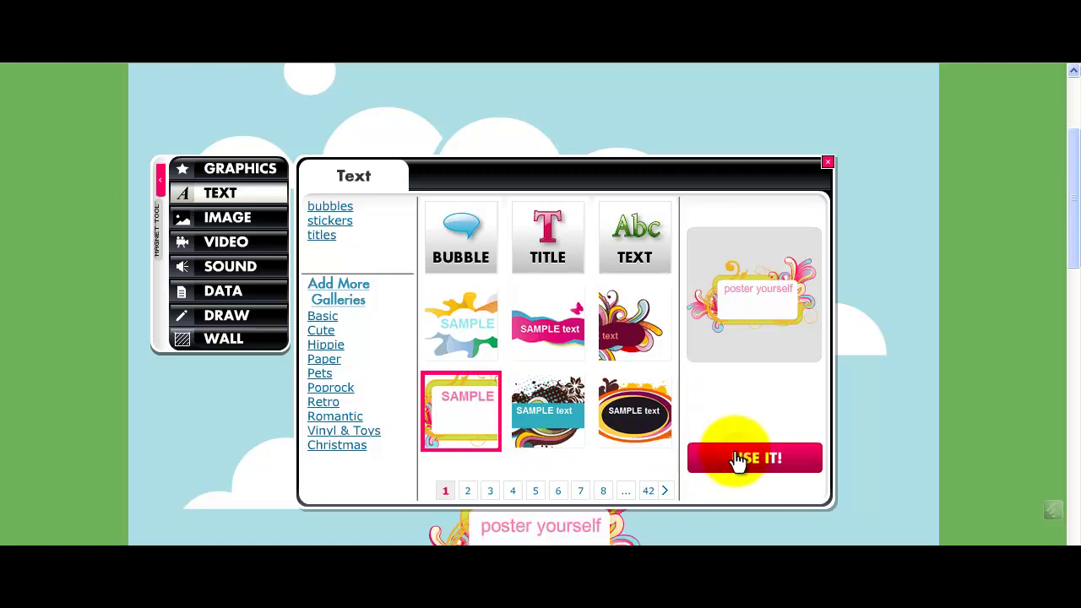
left_click(829, 163)
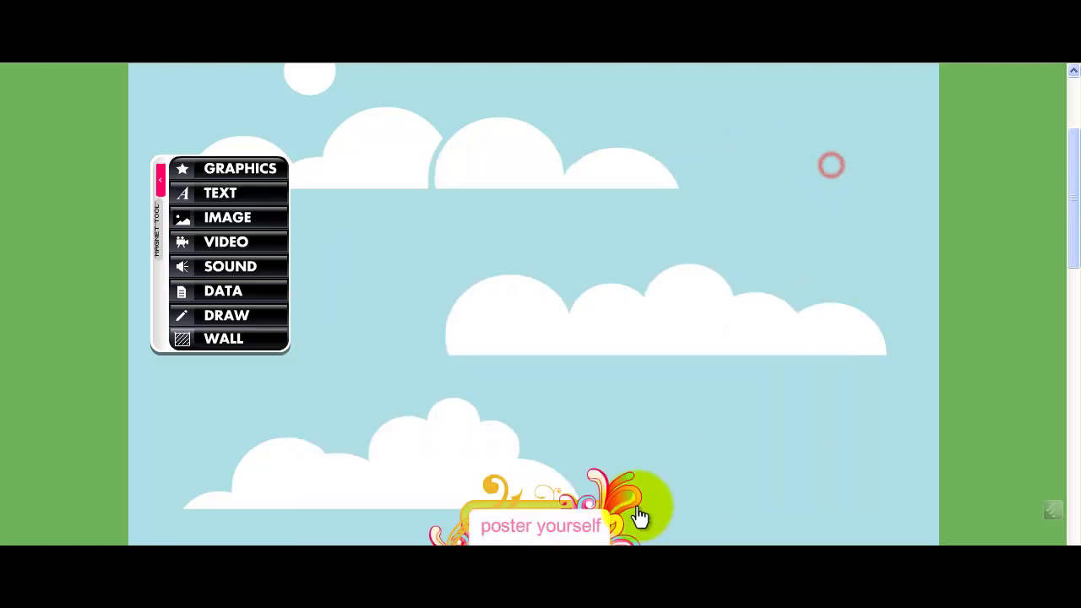
left_click_drag(560, 514, 594, 297)
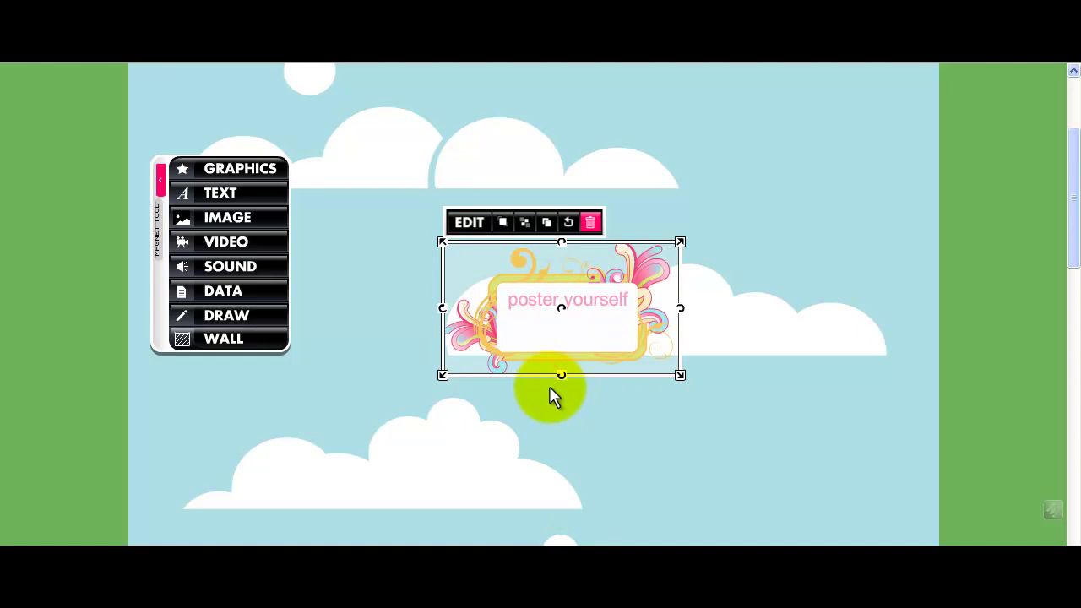
Step: Replace the sticker's 'poster yourself' text with 'My Sample Glog'
left_click(475, 224)
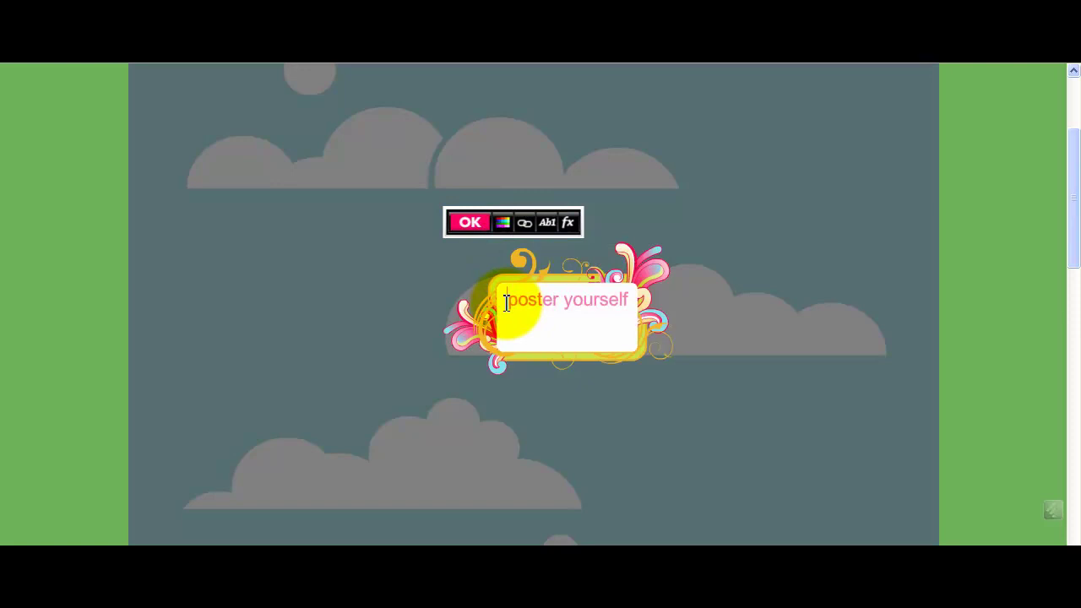
left_click_drag(506, 303, 648, 313)
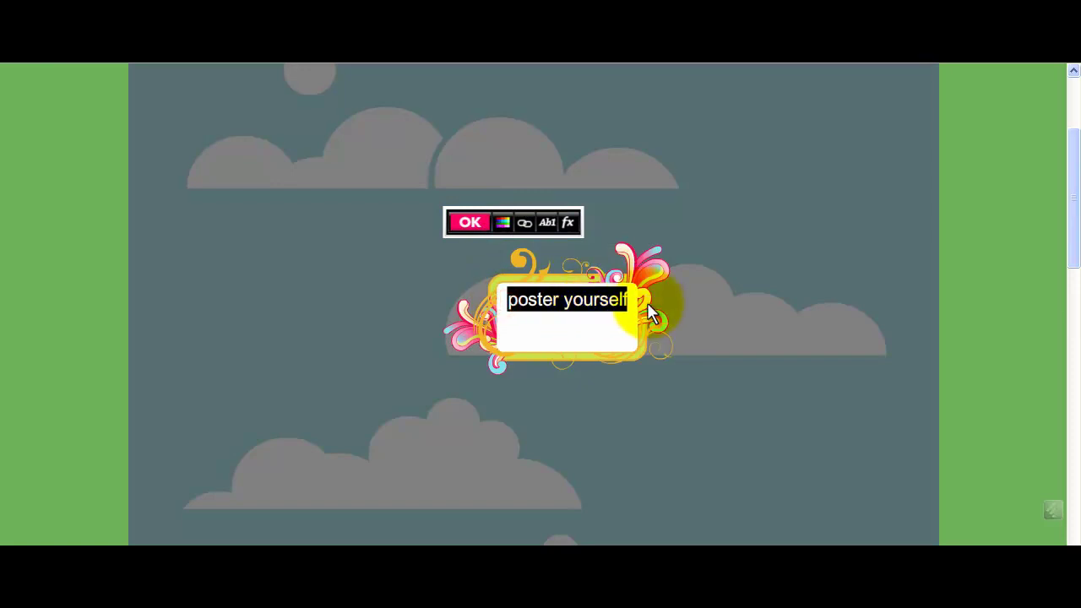
key("BackSpace")
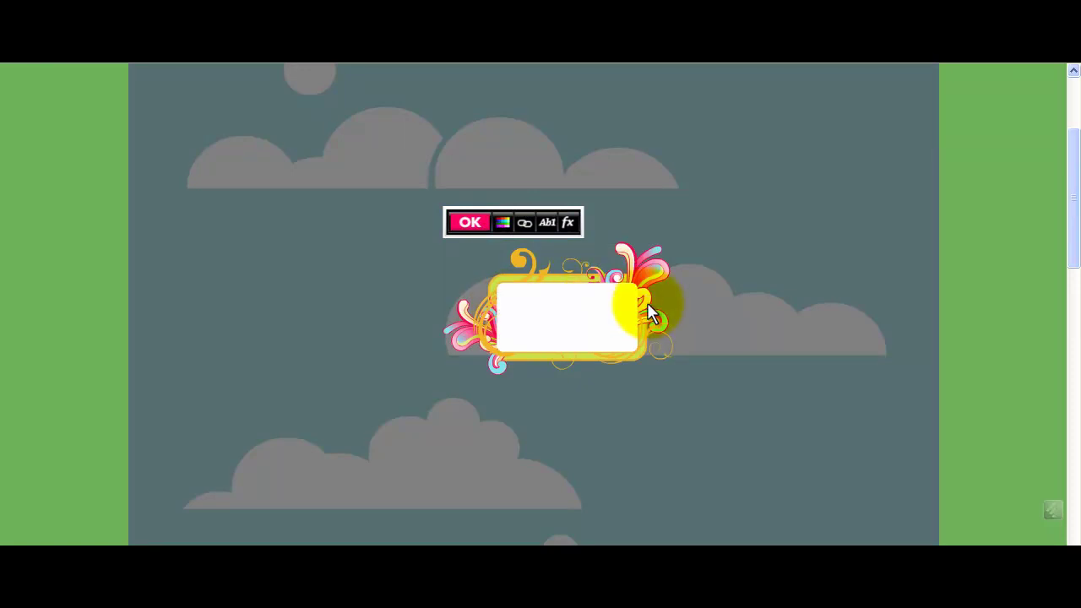
type("My Sample Glog")
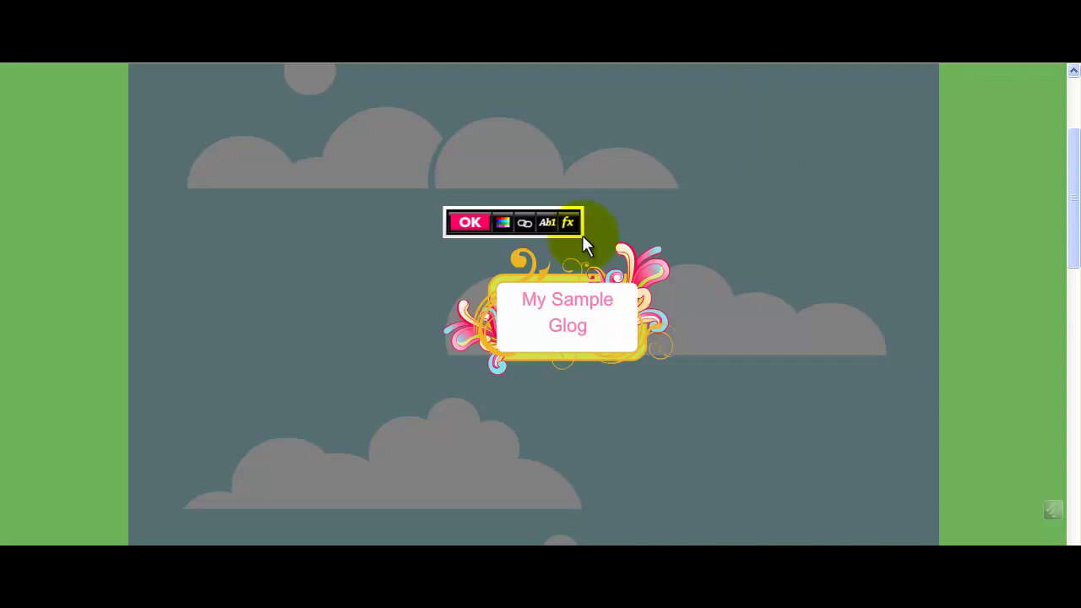
left_click(467, 224)
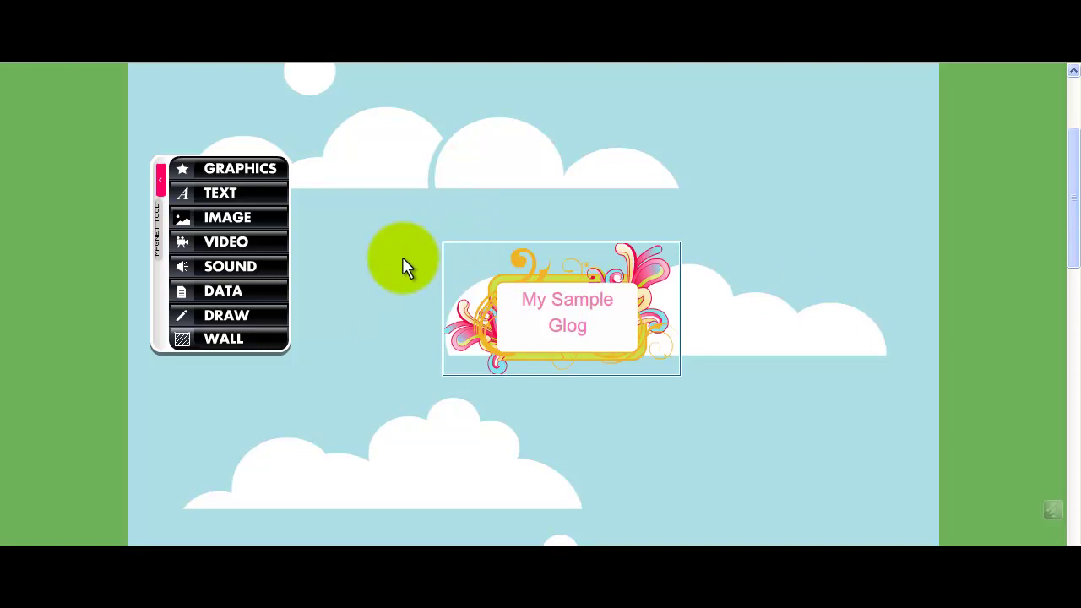
Step: Add the seaside portrait photo wrapped in the black googly-eyed frame
left_click(231, 221)
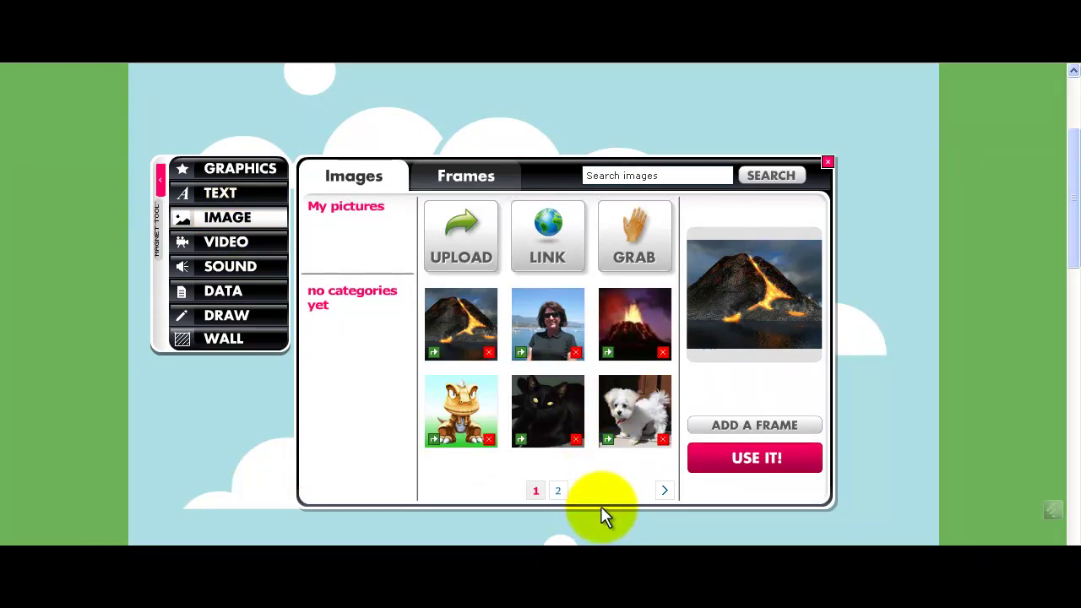
left_click(557, 342)
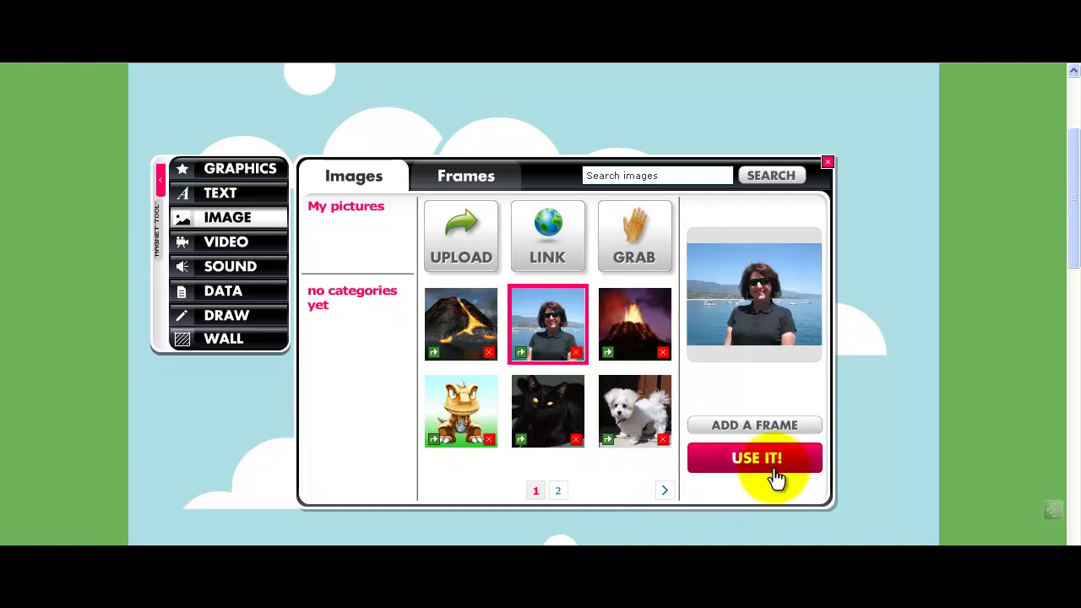
left_click(750, 431)
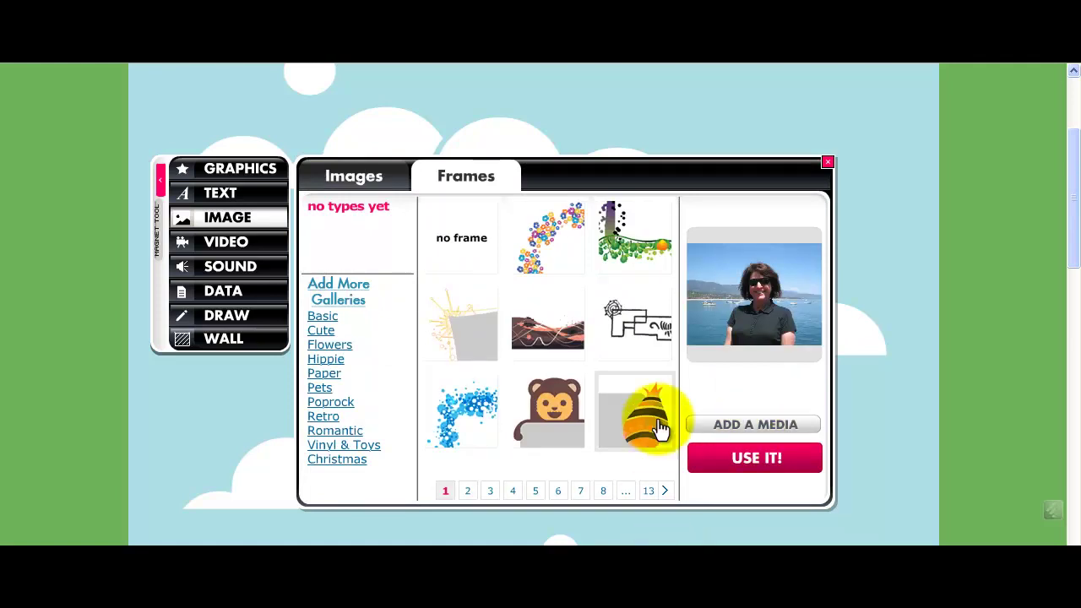
left_click(667, 496)
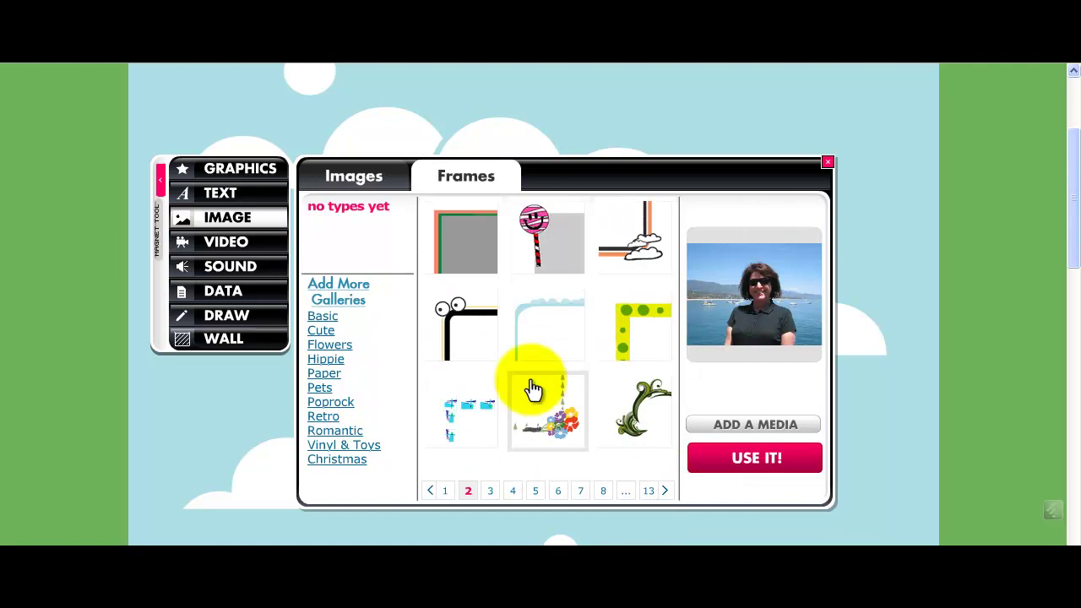
left_click(449, 348)
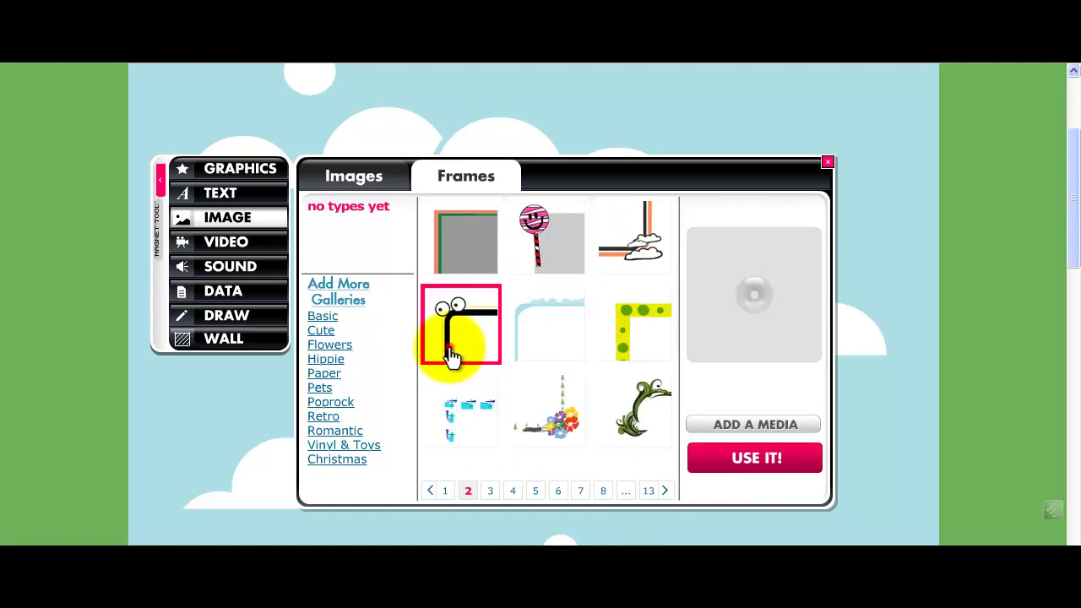
left_click(762, 470)
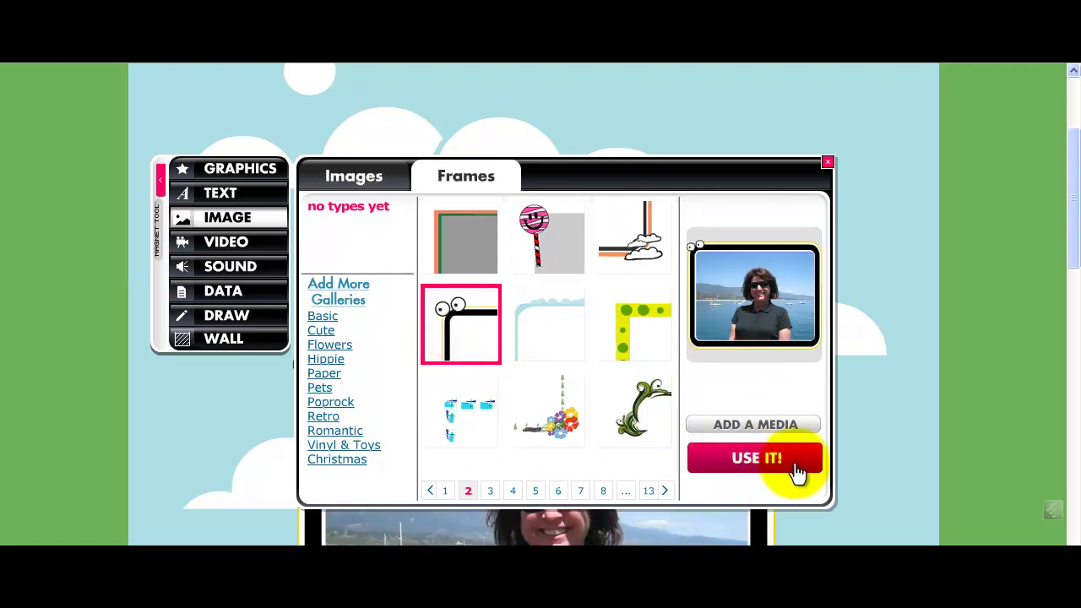
left_click(828, 163)
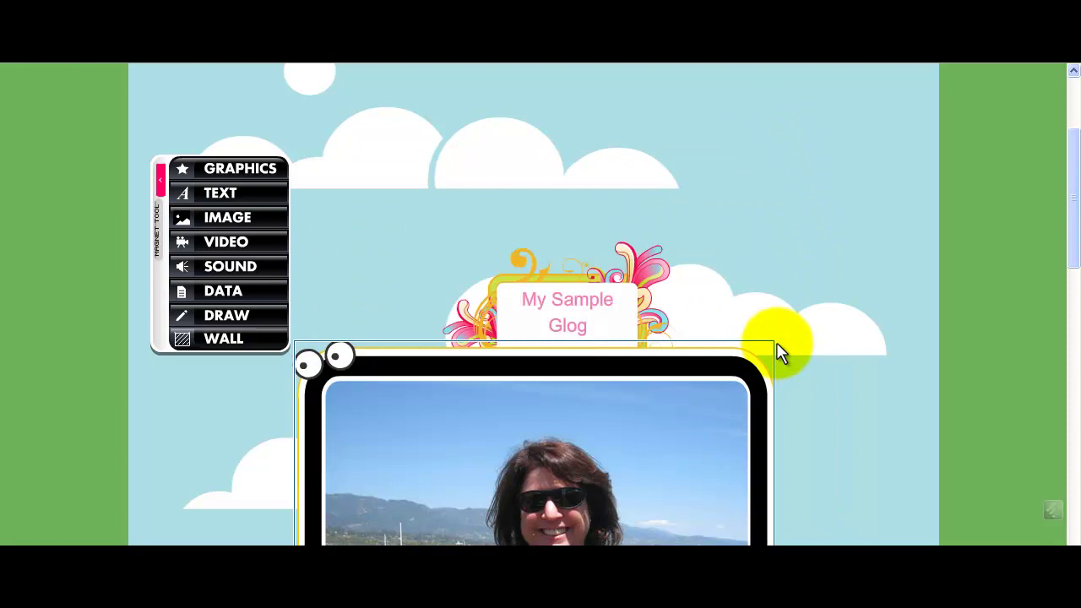
Step: Shrink the framed photo, enlarge the 'My Sample Glog' title, and open the Video gallery
left_click(760, 372)
left_click_drag(775, 346, 505, 511)
left_click(564, 309)
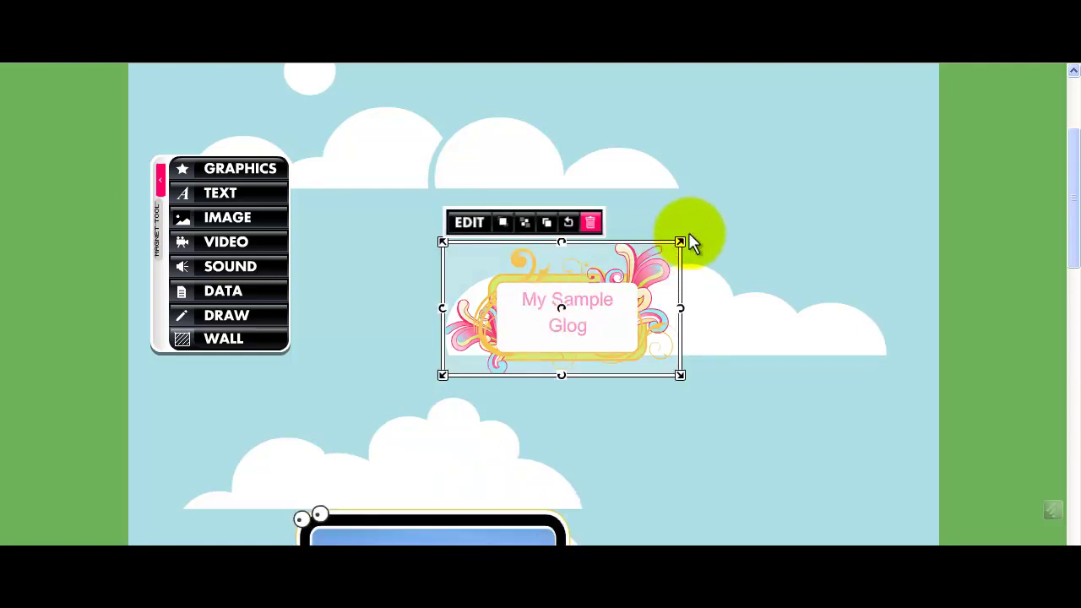
left_click_drag(679, 245, 781, 154)
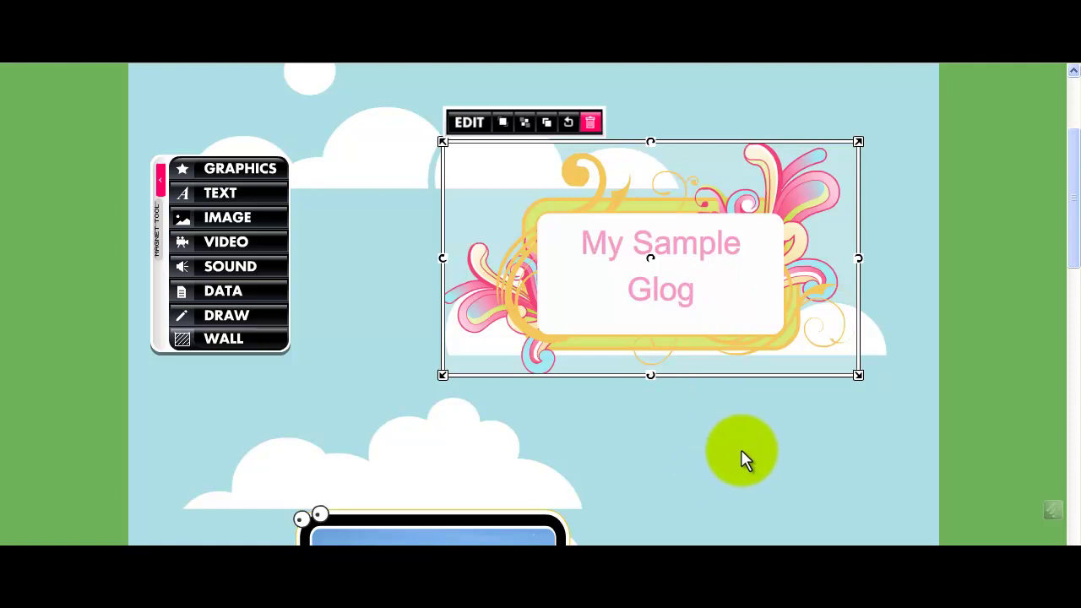
left_click(744, 425)
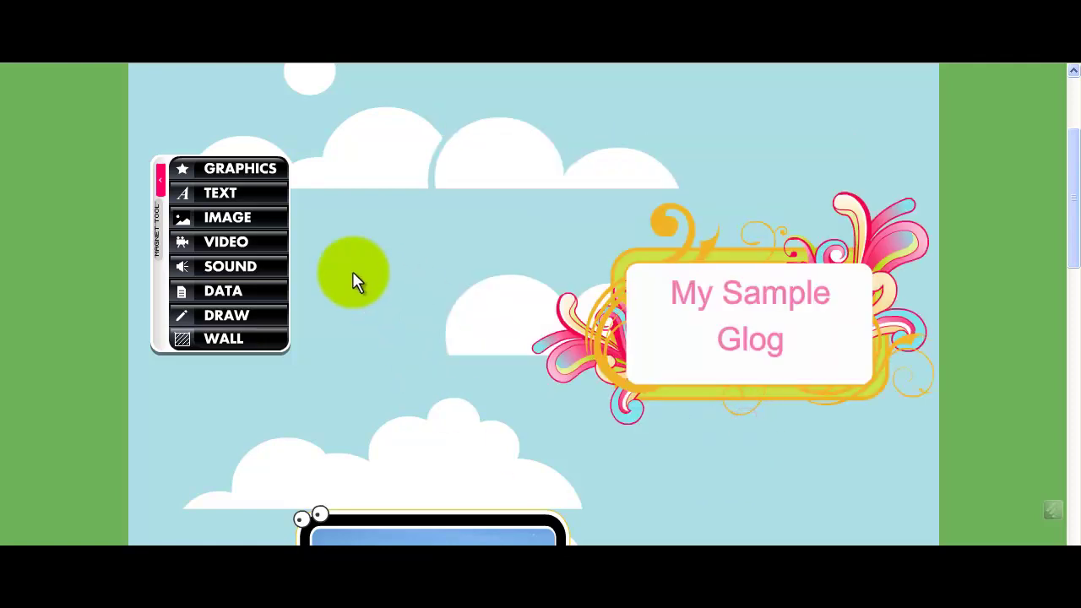
left_click(225, 246)
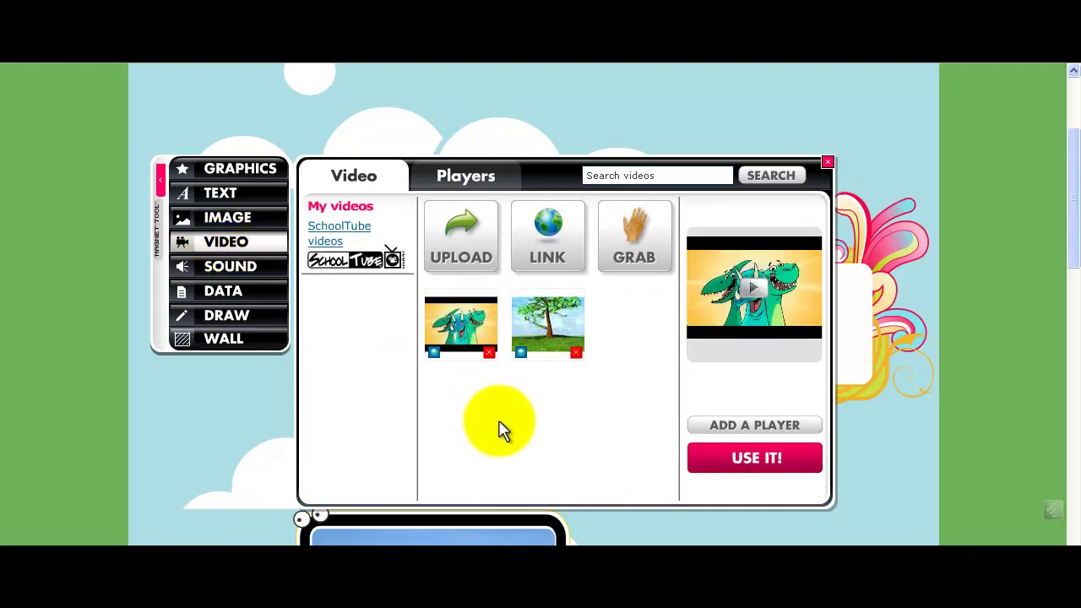
Step: Add the dinosaur video inside the blue bubble-bordered player frame
left_click(456, 336)
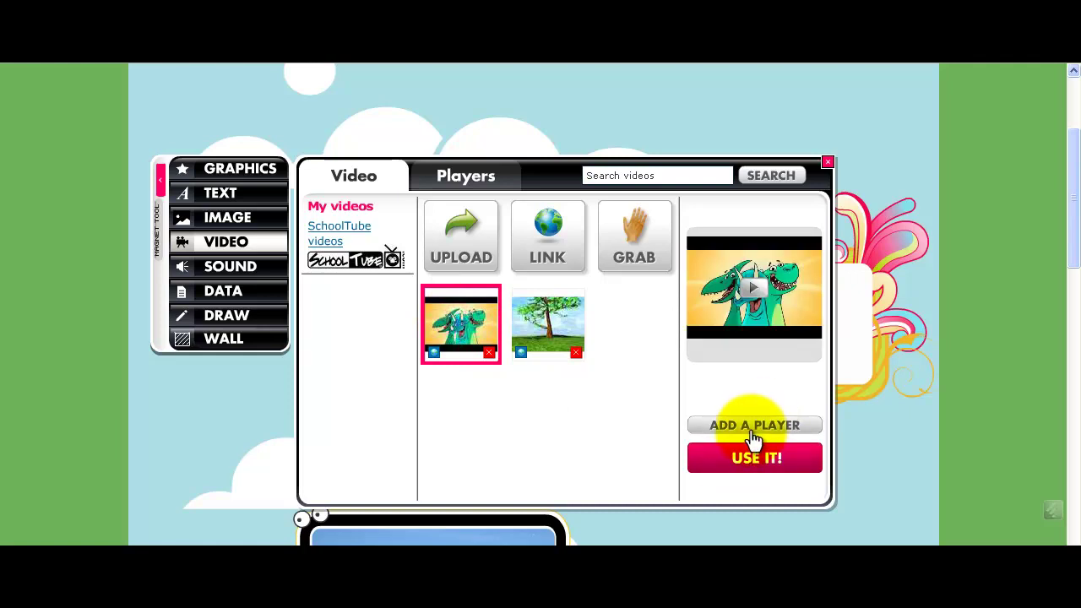
left_click(754, 427)
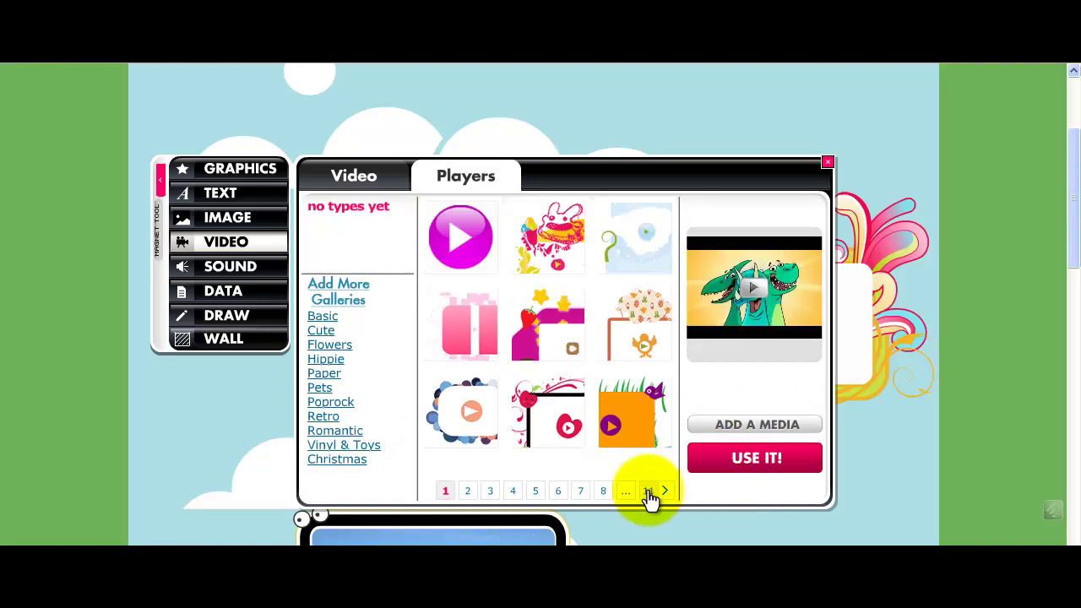
left_click(473, 424)
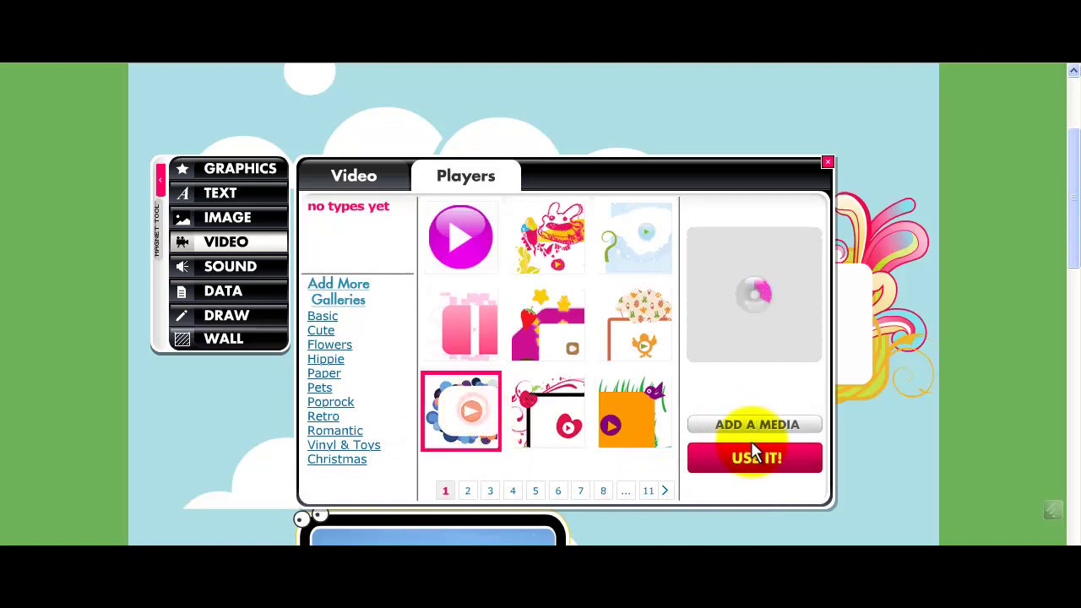
left_click(754, 466)
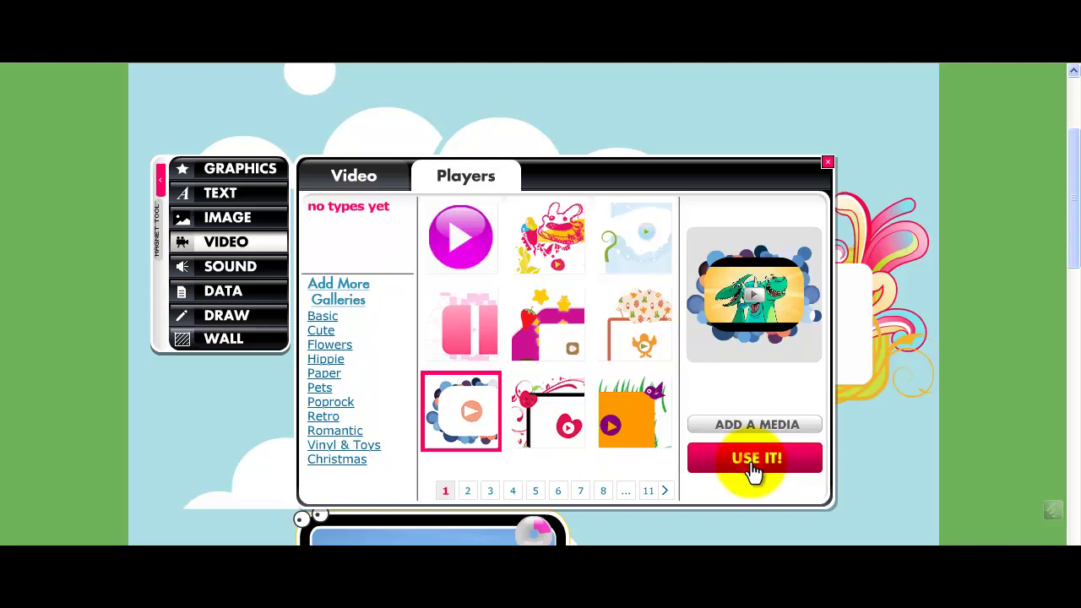
left_click(827, 165)
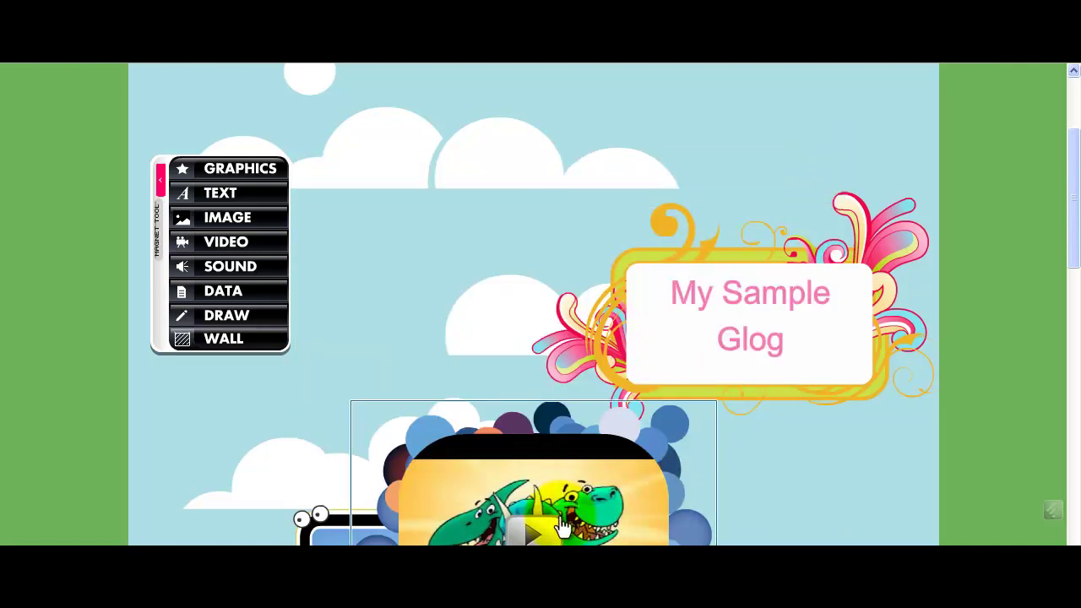
Step: Move the video player up and halve its size, then shift the title and framed photo upward
left_click_drag(560, 430, 494, 272)
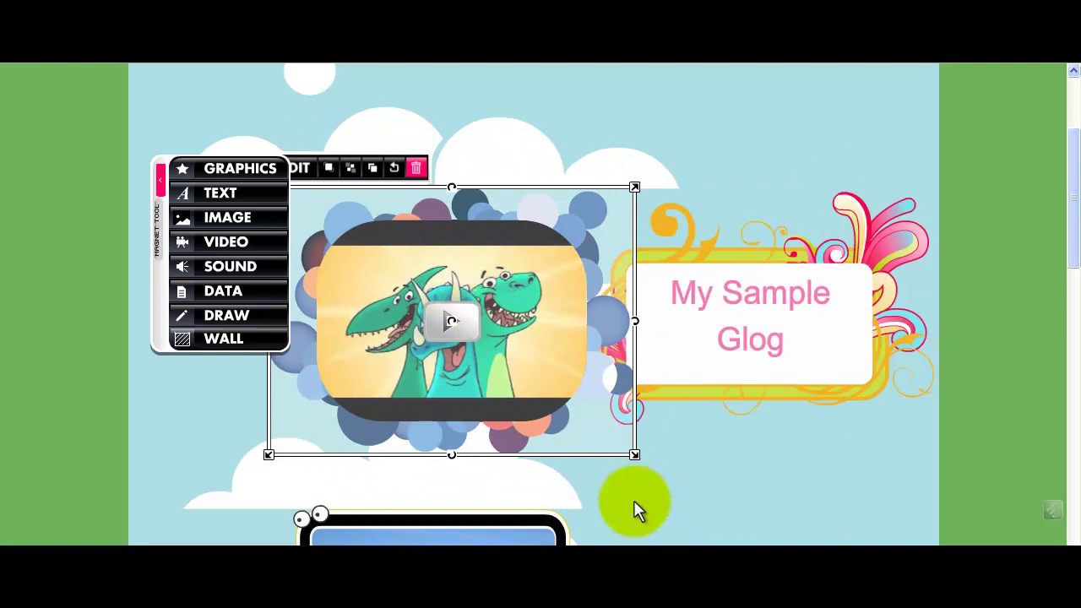
left_click_drag(635, 455, 531, 304)
left_click_drag(736, 490, 739, 434)
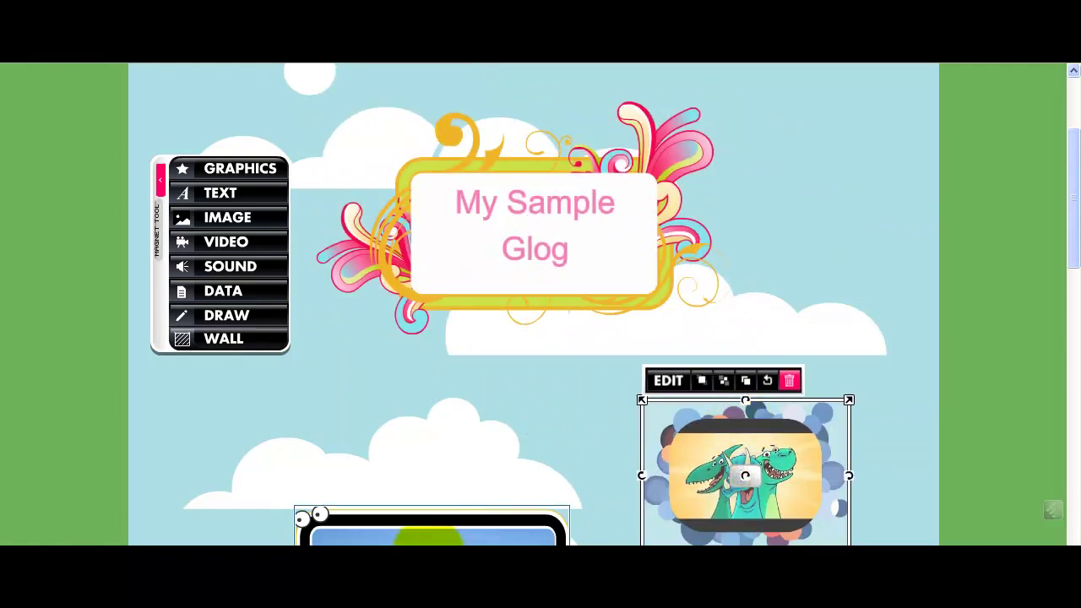
left_click_drag(422, 518, 429, 472)
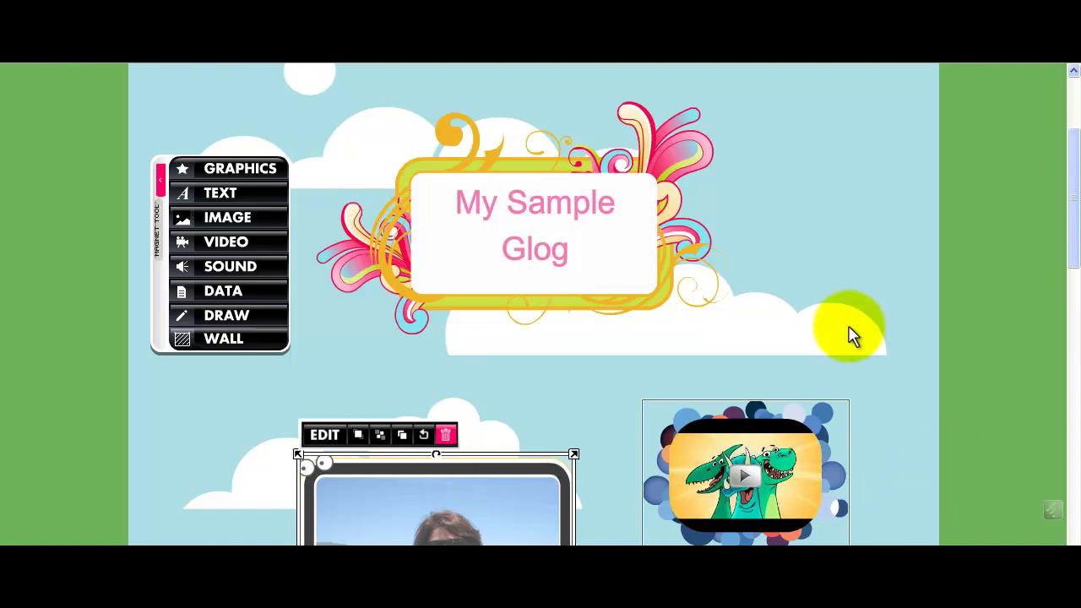
left_click_drag(1072, 245, 1074, 153)
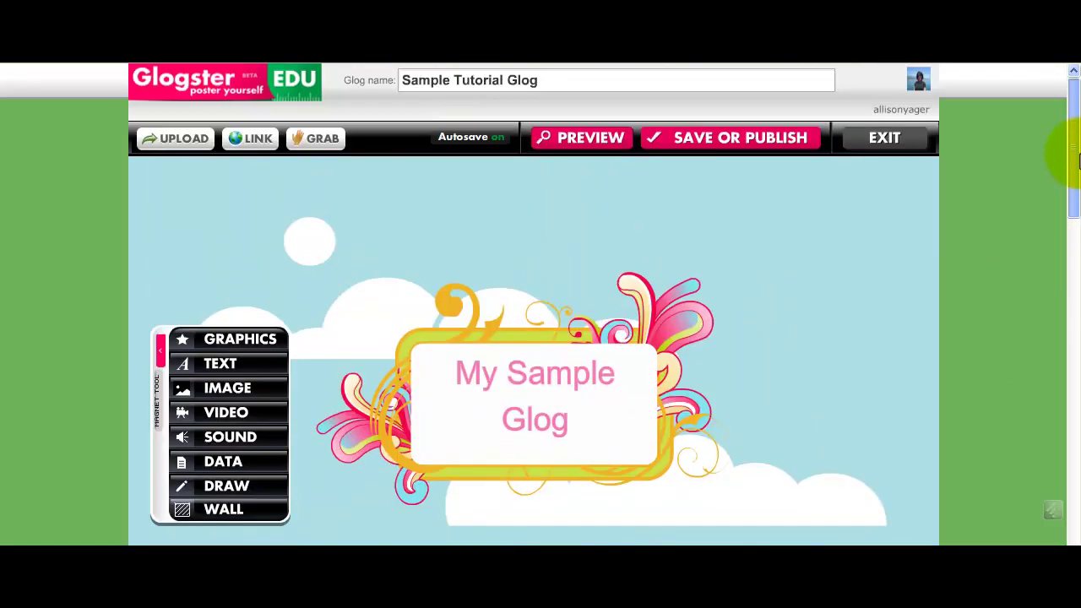
Step: Save and publish the glog as 'Sample Tutorial Glog' through the Publish changes dialog
left_click(763, 138)
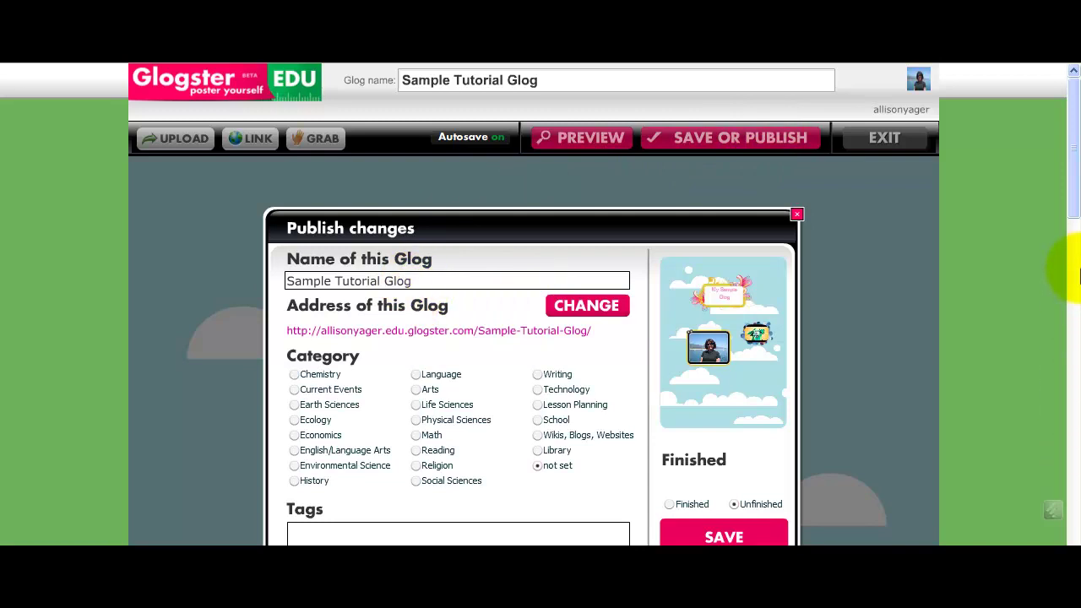
left_click_drag(1074, 203, 1069, 253)
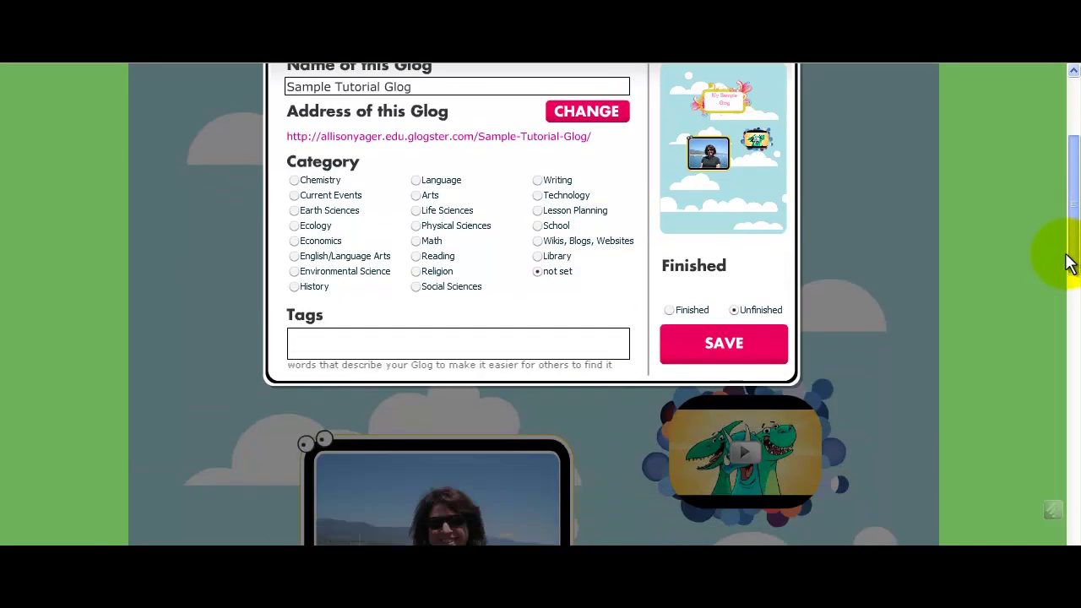
left_click(689, 340)
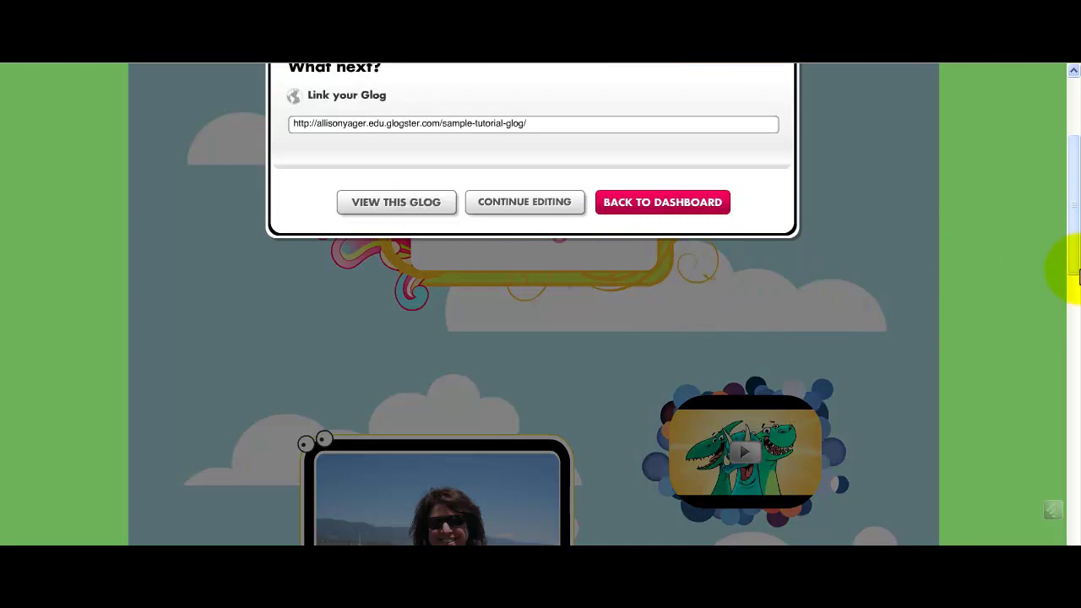
left_click_drag(1074, 264, 1069, 212)
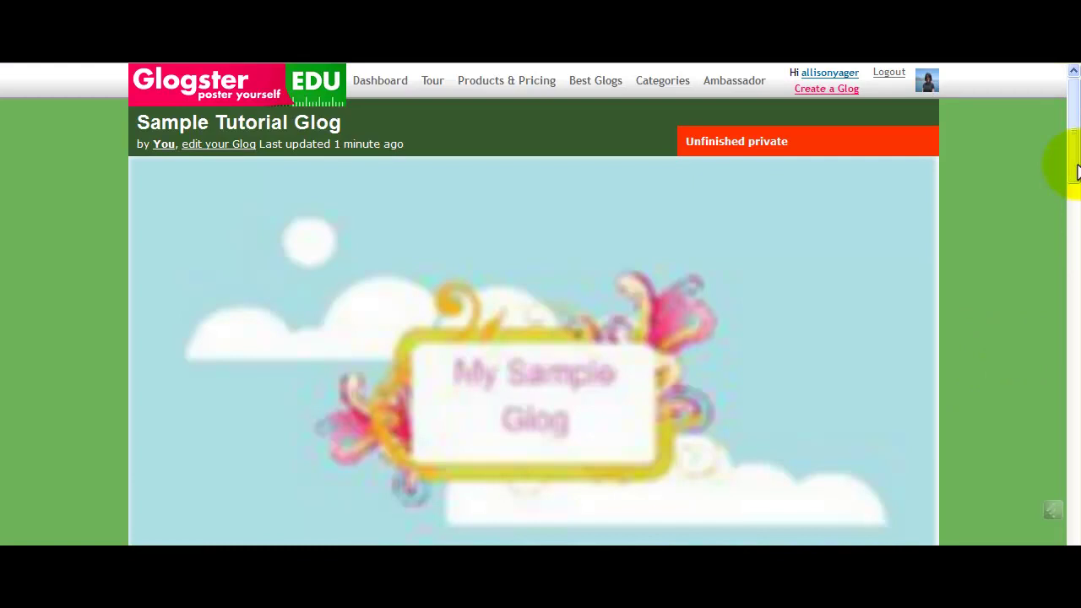
Step: Scroll through the published Sample Tutorial Glog page and back to the top
mouse_move(1077, 172)
left_mouse_down()
mouse_move(1075, 315)
mouse_move(1074, 126)
mouse_move(1077, 175)
left_mouse_up()
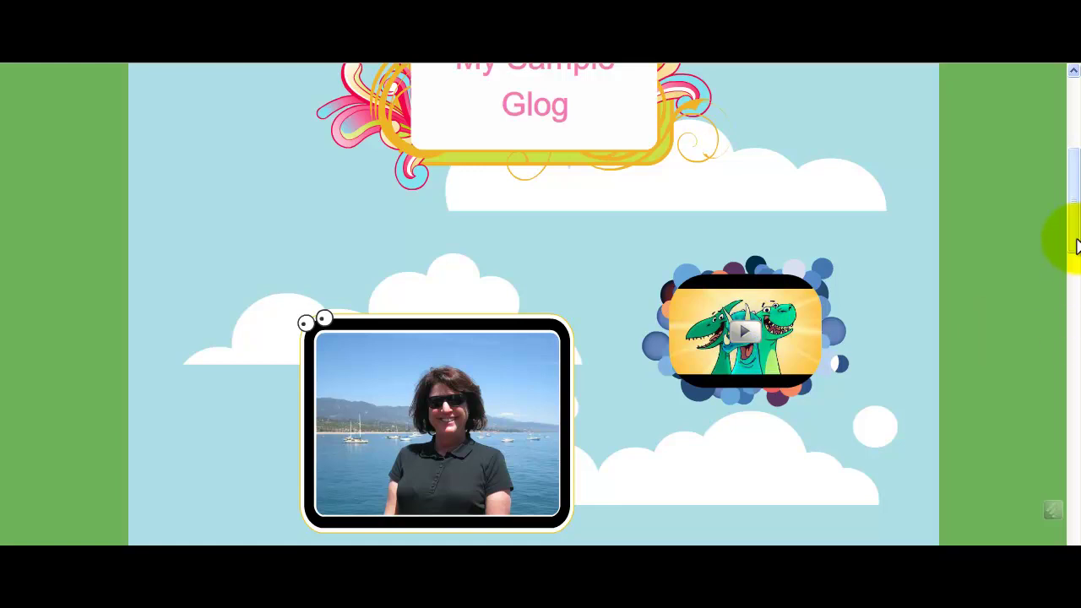
left_click_drag(1076, 245, 1077, 196)
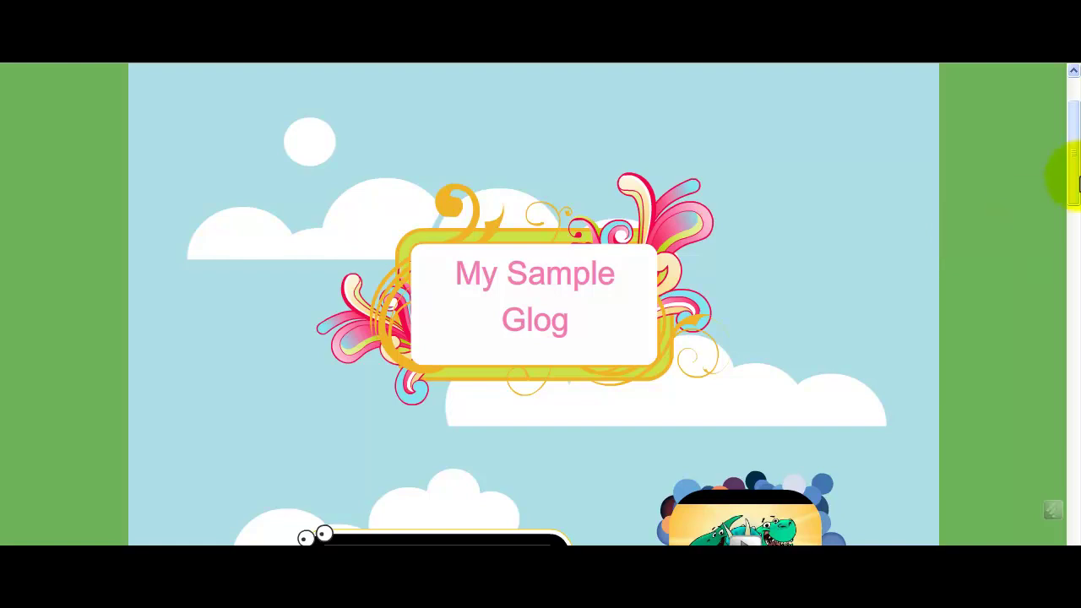
left_click_drag(1074, 184, 1076, 177)
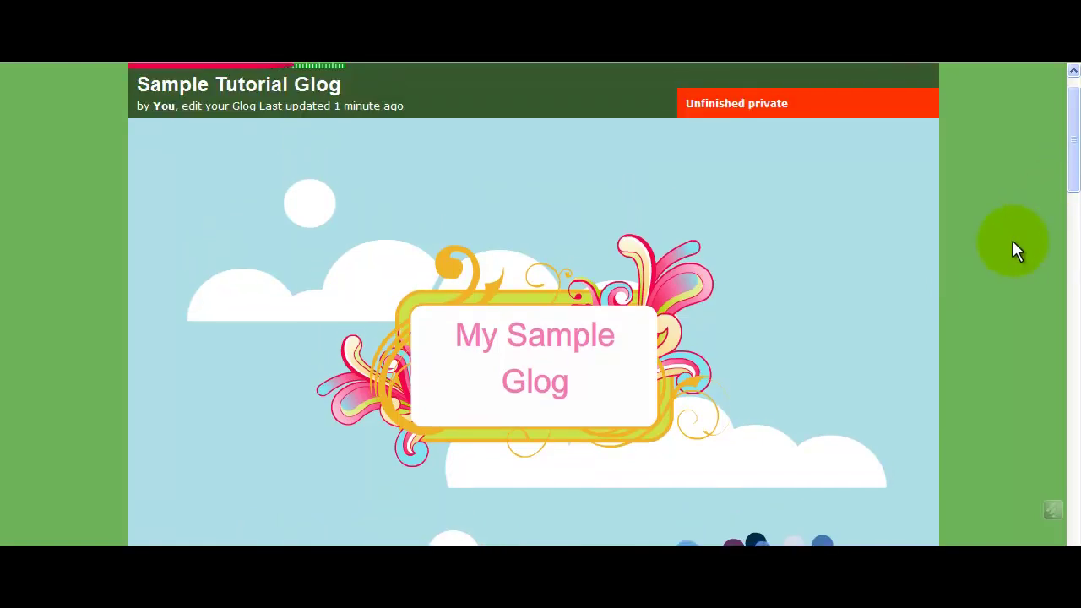